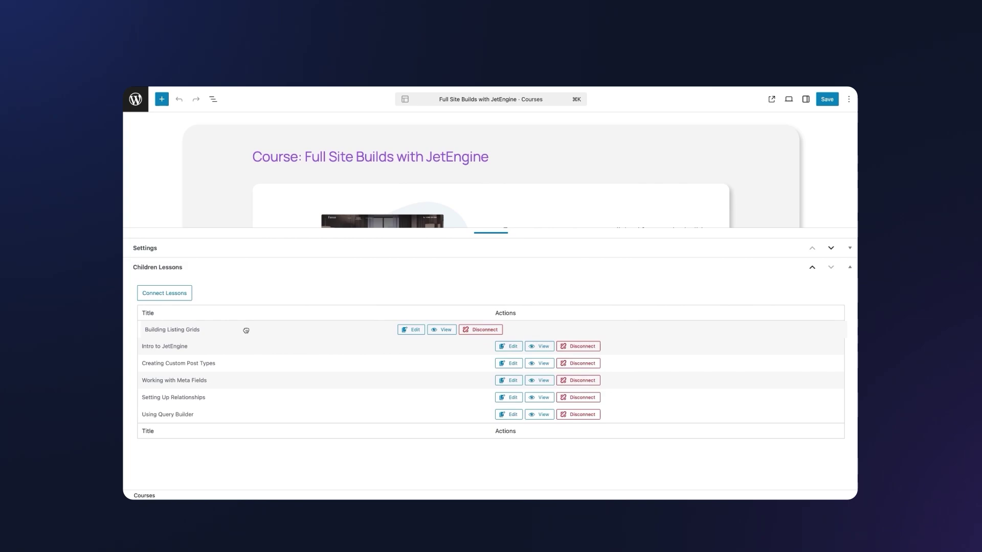
- Move Creating Custom Post Types above Intro to JetEngine and Working with Meta Fields to the top
drag(232, 363, 231, 343)
drag(211, 381, 183, 417)
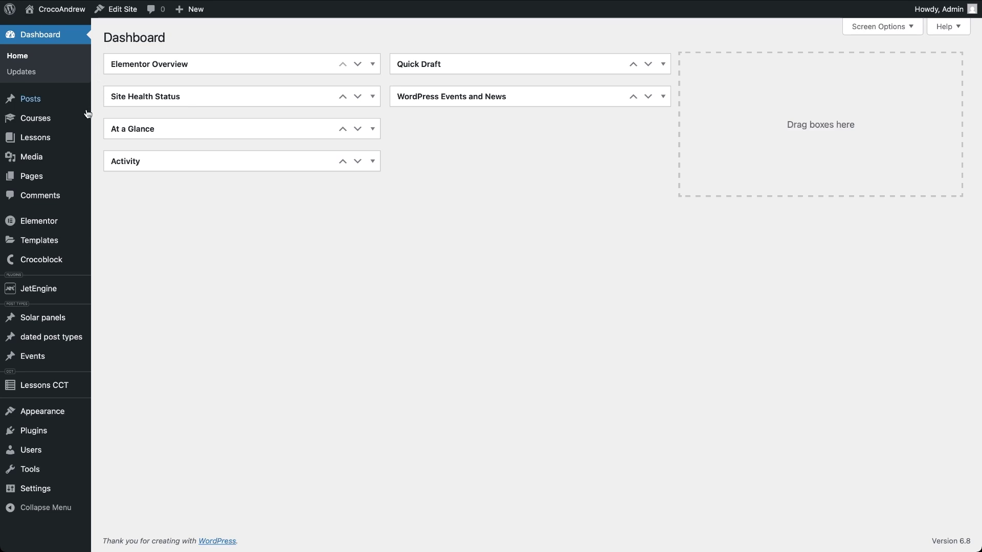
- Preview the Full Site Builds with JetEngine course page from the Courses list and scroll through its lesson cards
mouse_move(53, 119)
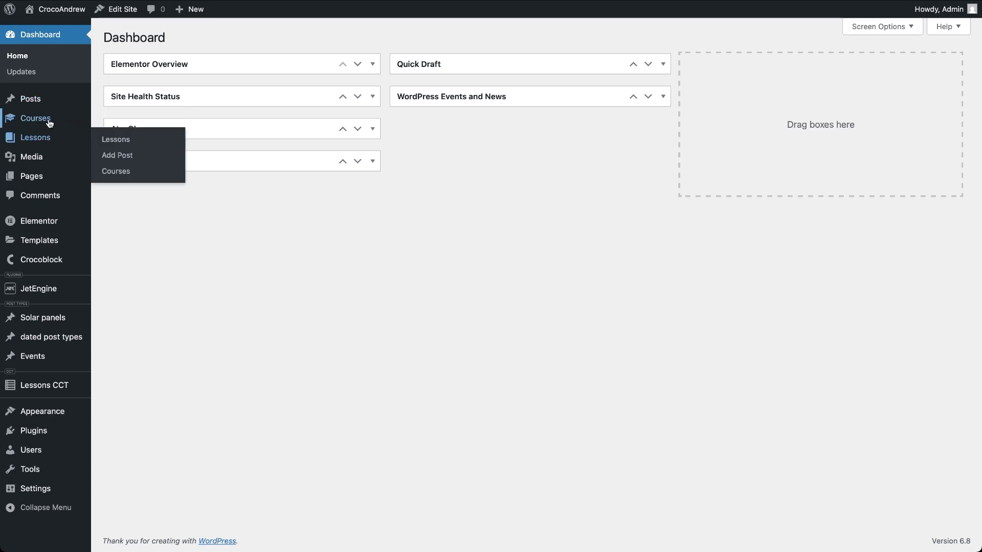
click(68, 120)
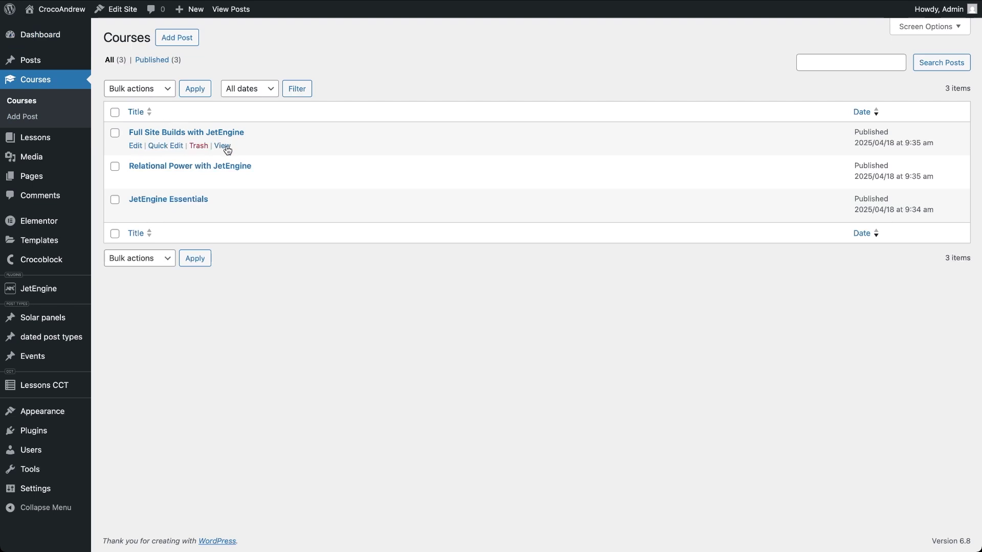
click(226, 147)
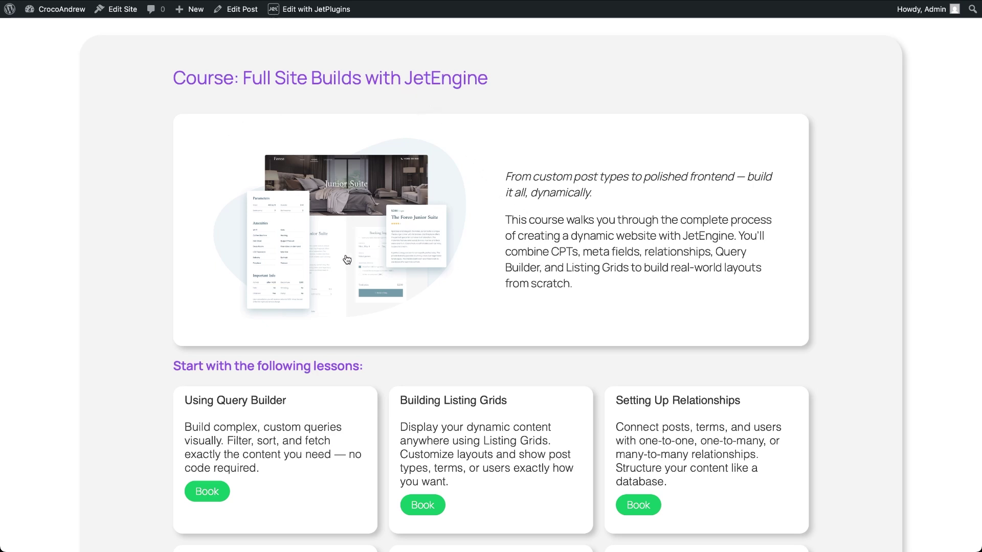
scroll(372, 428, down, 4)
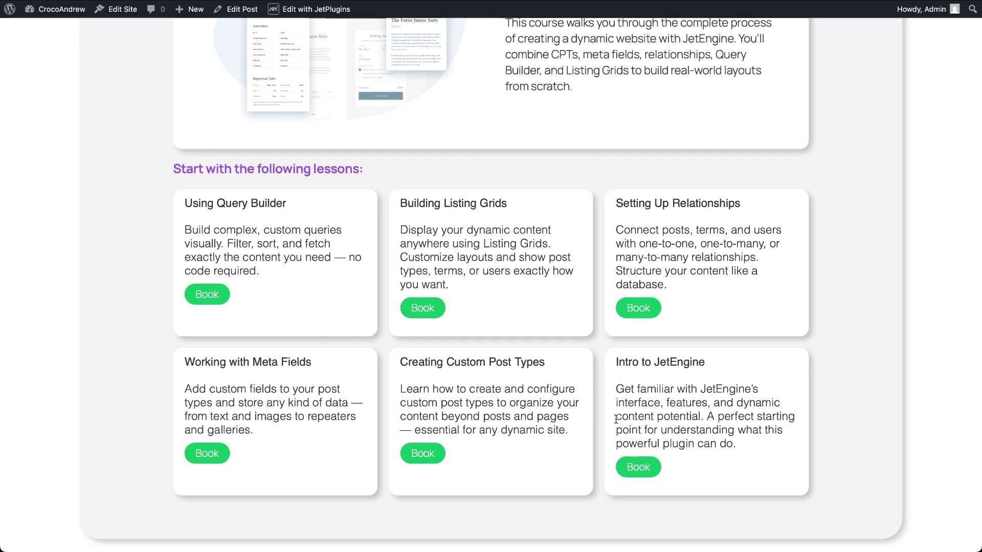
scroll(616, 420, up, 4)
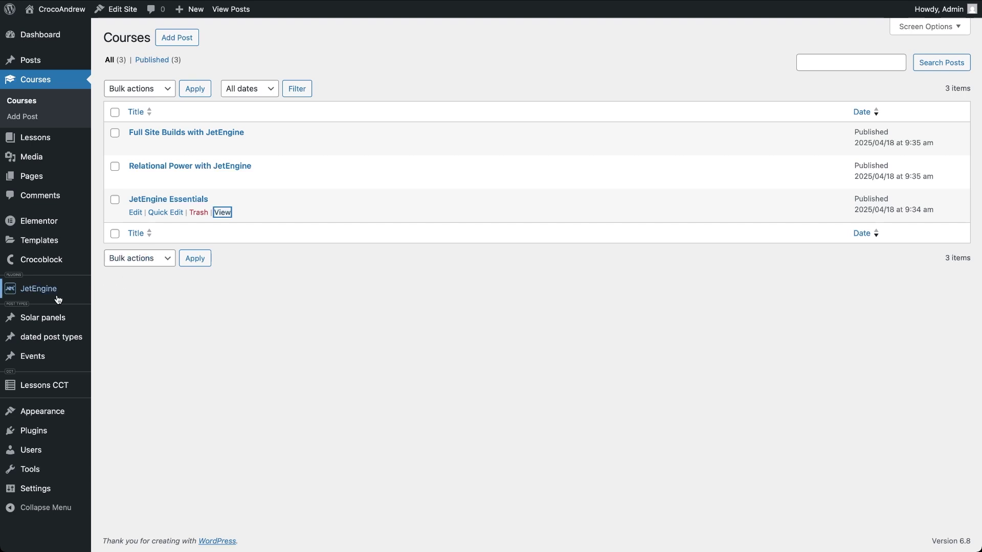
- Start a new JetEngine relation and name it 'courses relation'
mouse_move(55, 297)
click(123, 369)
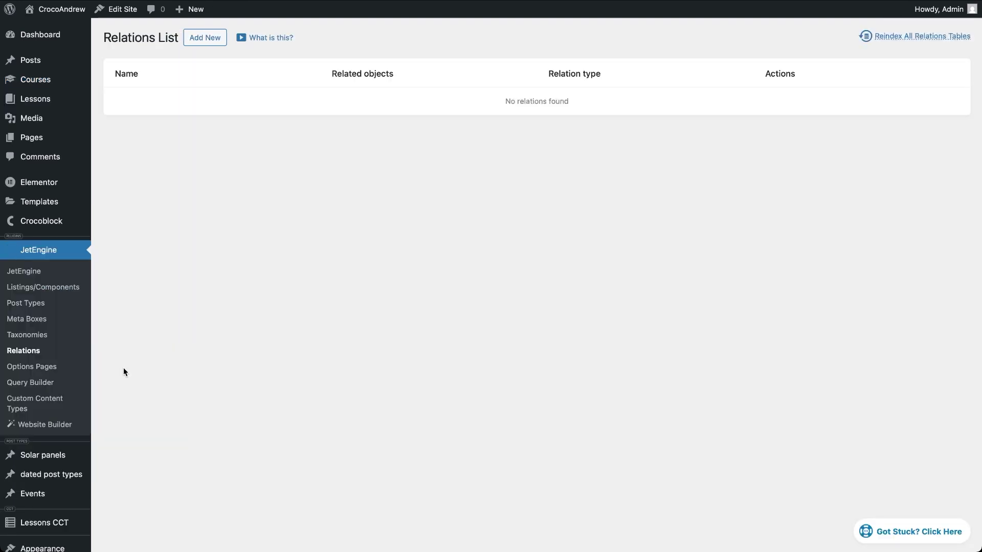
click(202, 39)
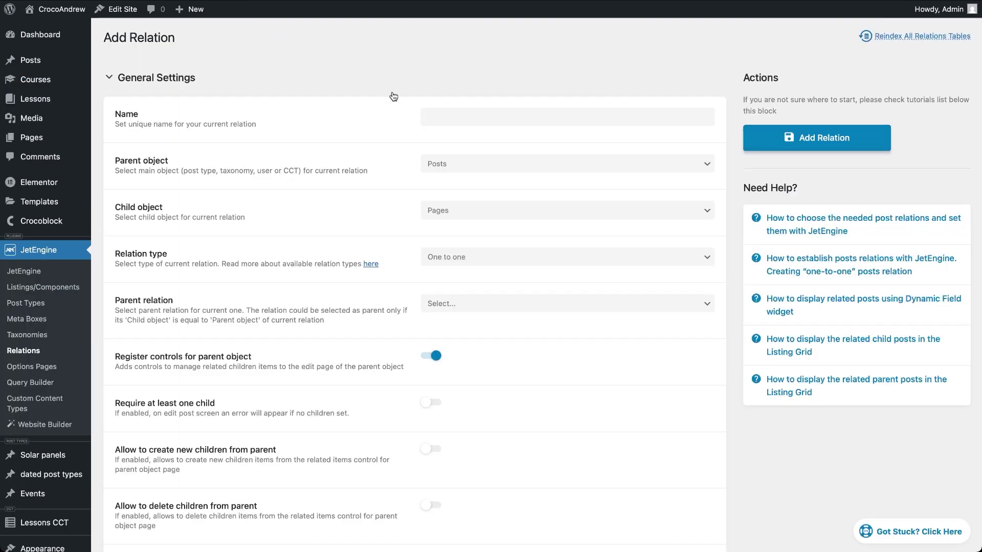
click(440, 115)
text(courses relation)
- Set parent Courses, child Lessons, type Many to many, and save the relation
click(508, 165)
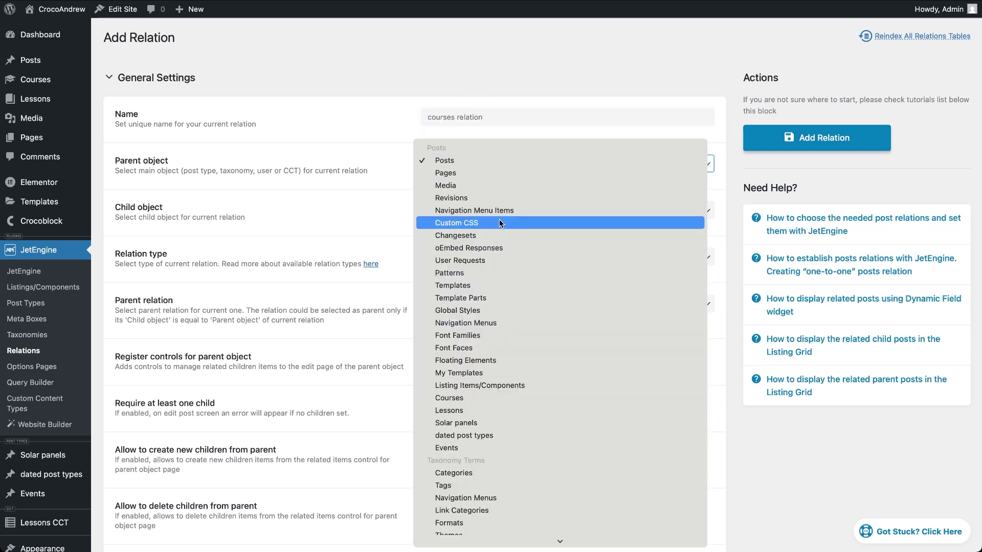
click(469, 402)
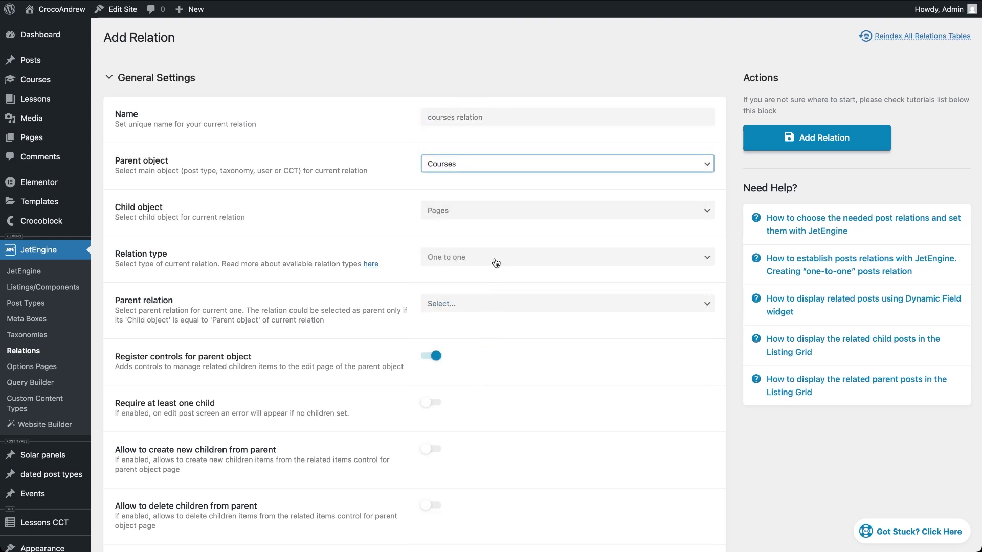
click(498, 212)
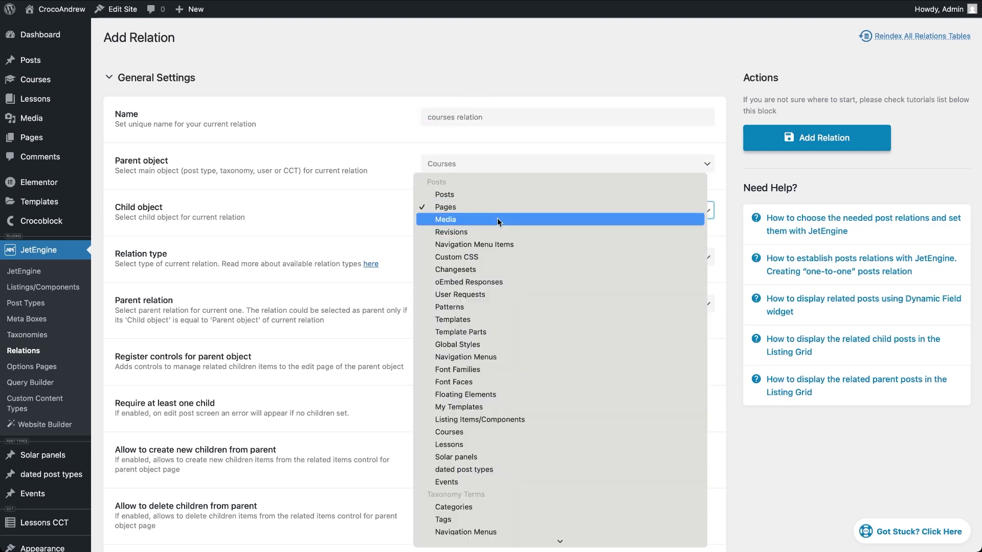
click(467, 444)
click(495, 262)
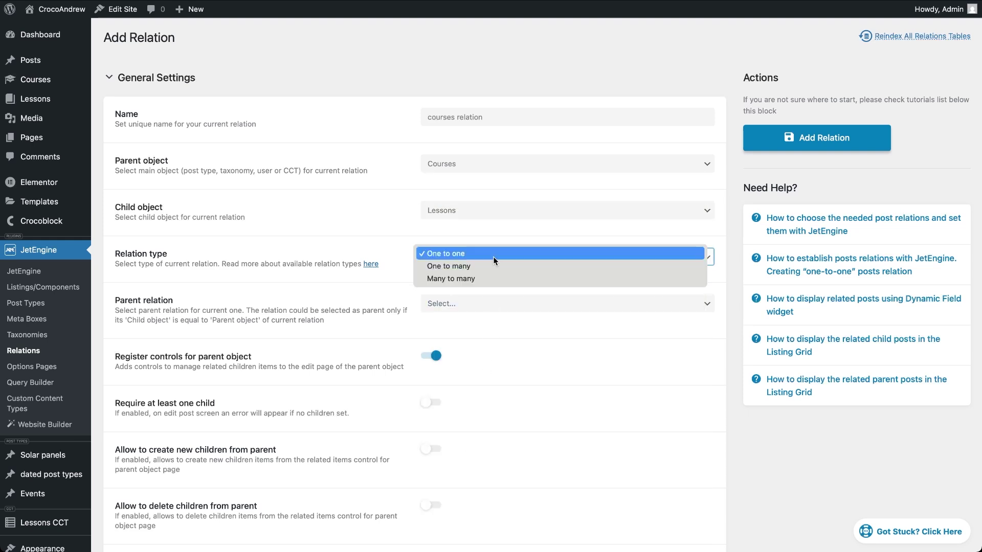
click(489, 277)
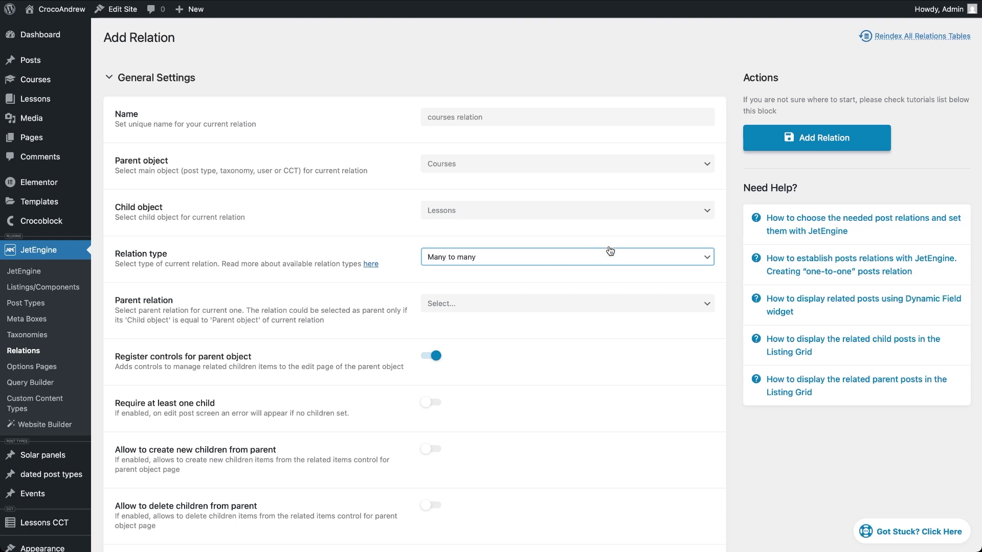
click(780, 144)
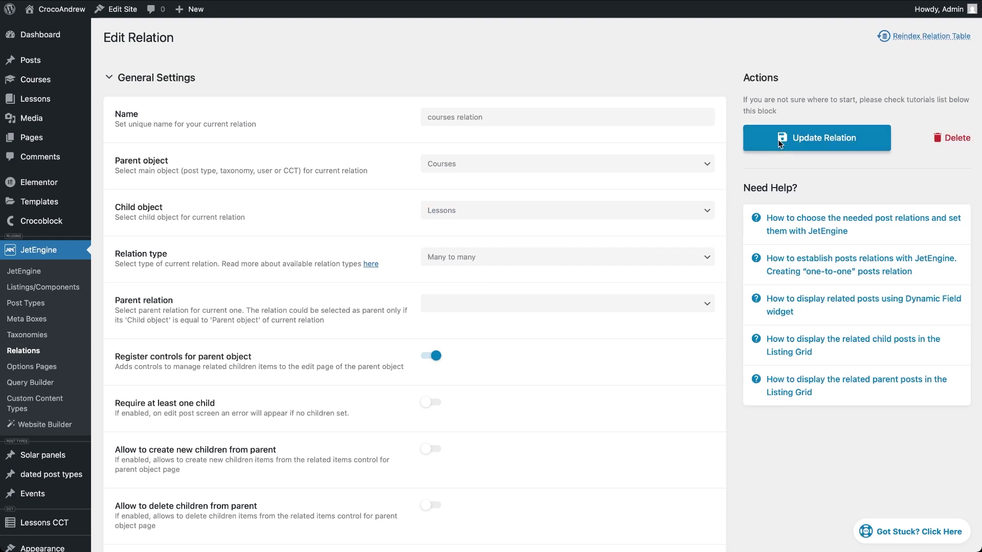
click(779, 143)
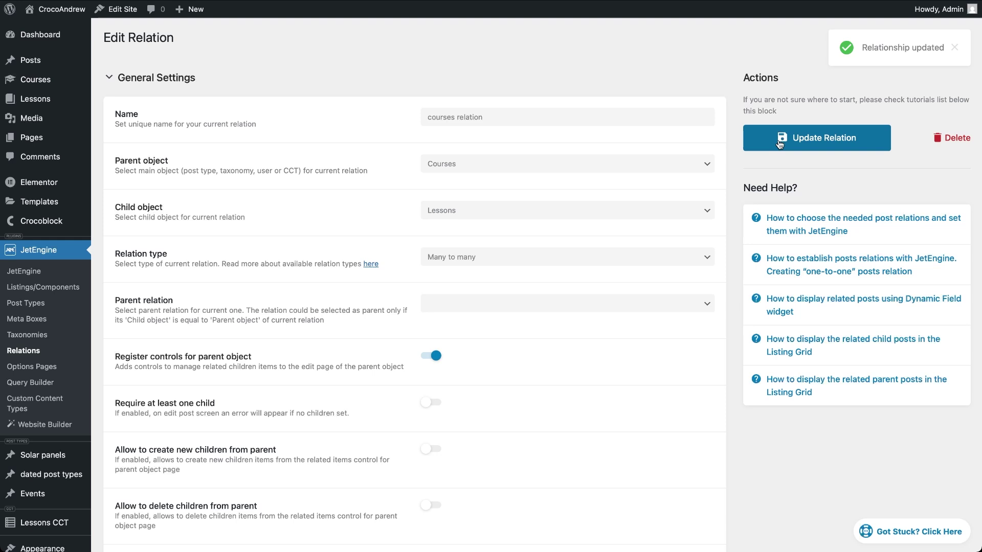
click(49, 82)
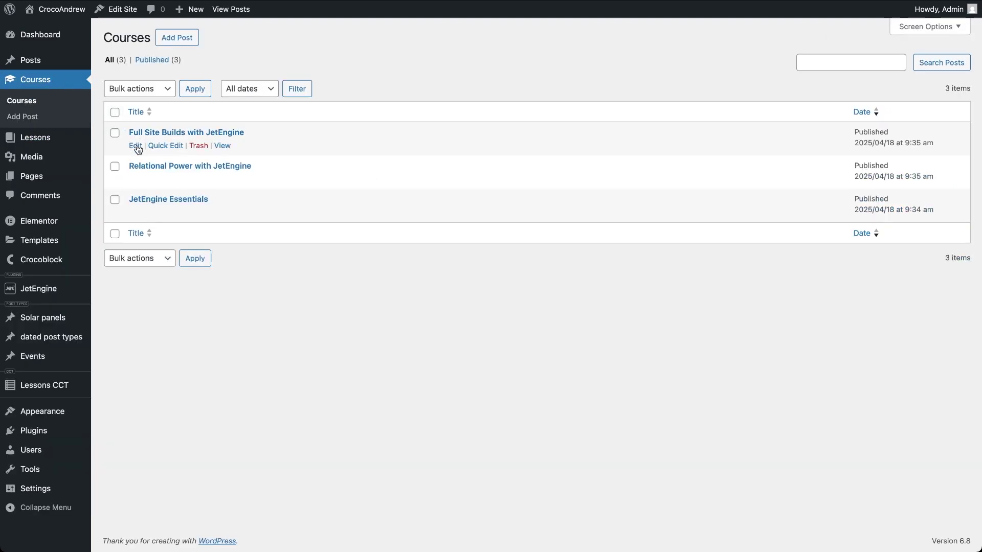
- Connect the Using Query Builder lesson to the Full Site Builds with JetEngine course
click(136, 146)
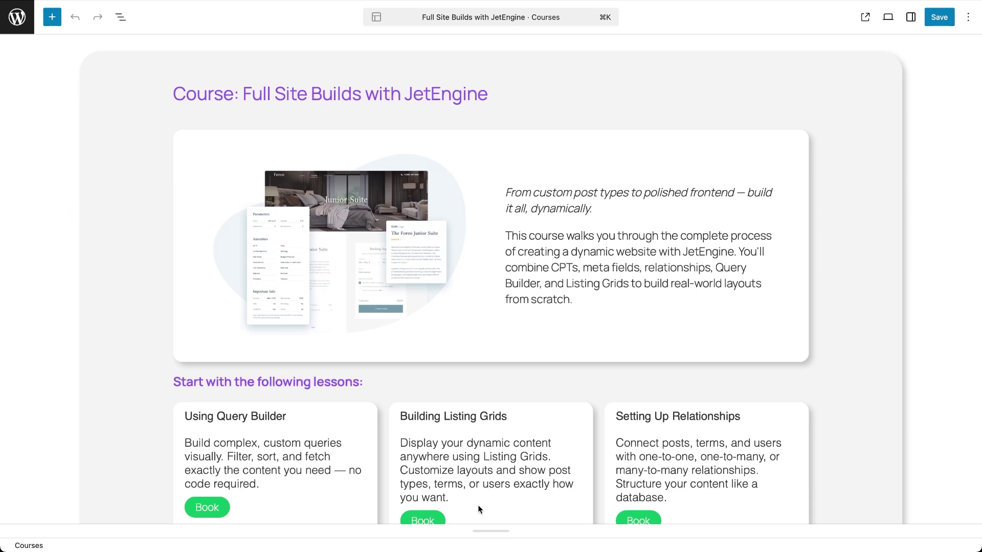
drag(487, 534, 489, 338)
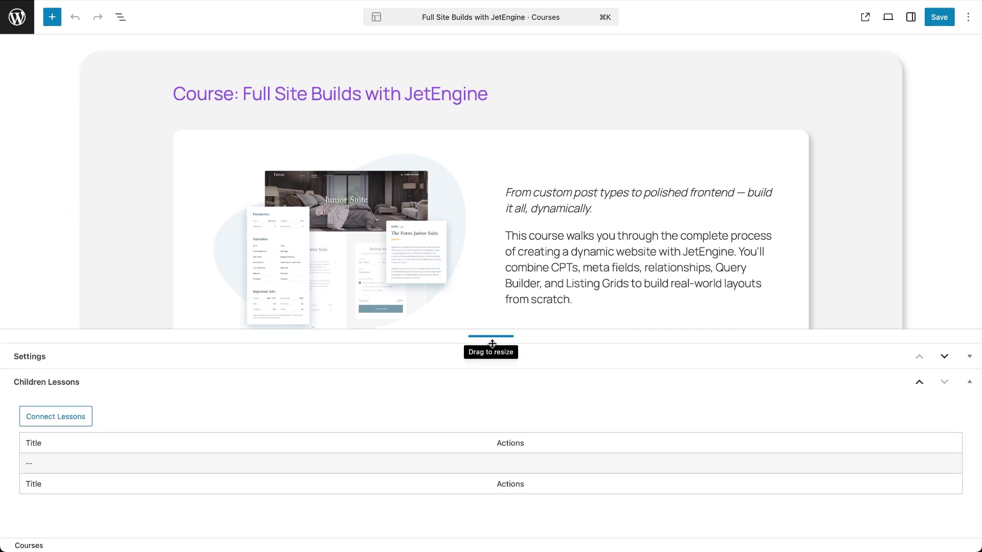
click(78, 417)
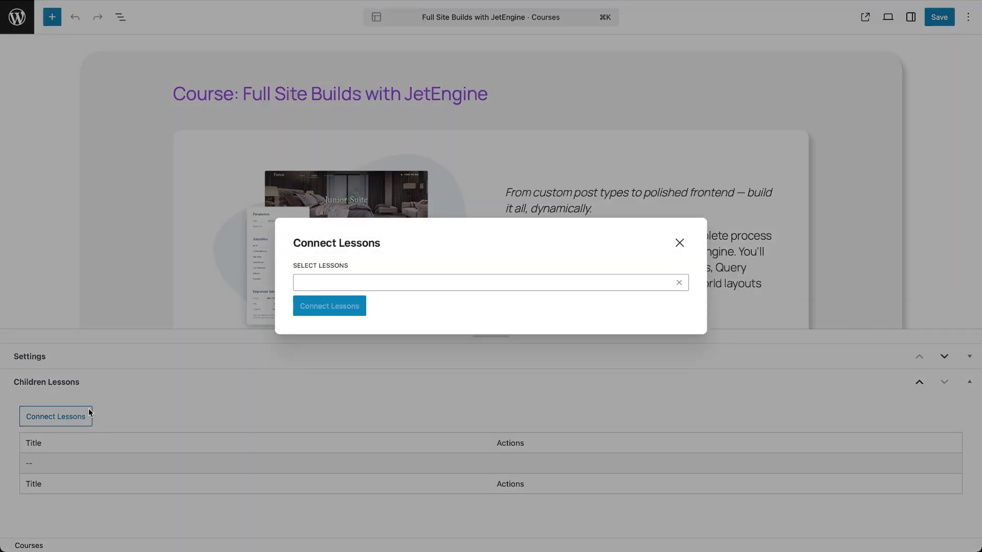
click(327, 285)
click(332, 263)
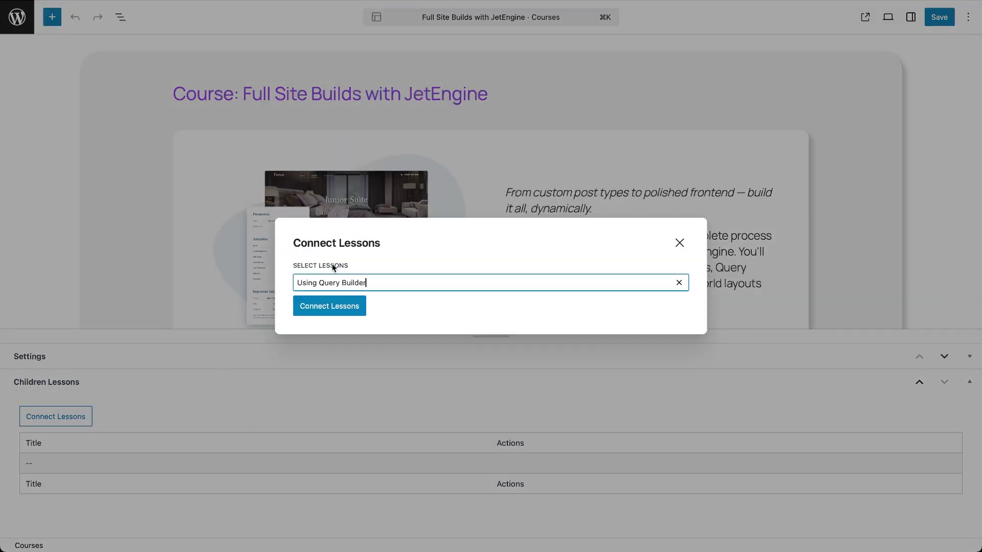
click(324, 307)
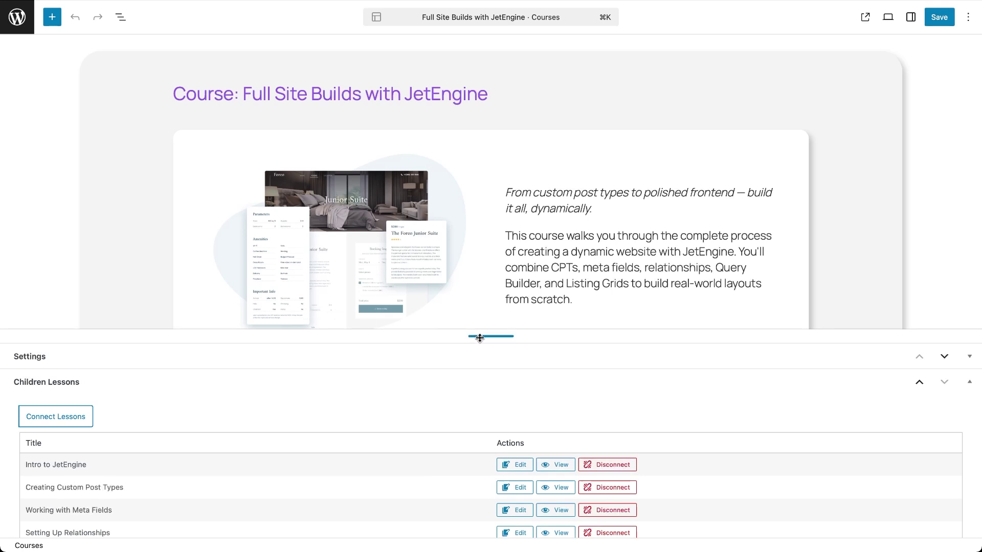
- Reorder the lessons, moving Intro to JetEngine down, then save the order and the course
drag(490, 336, 528, 196)
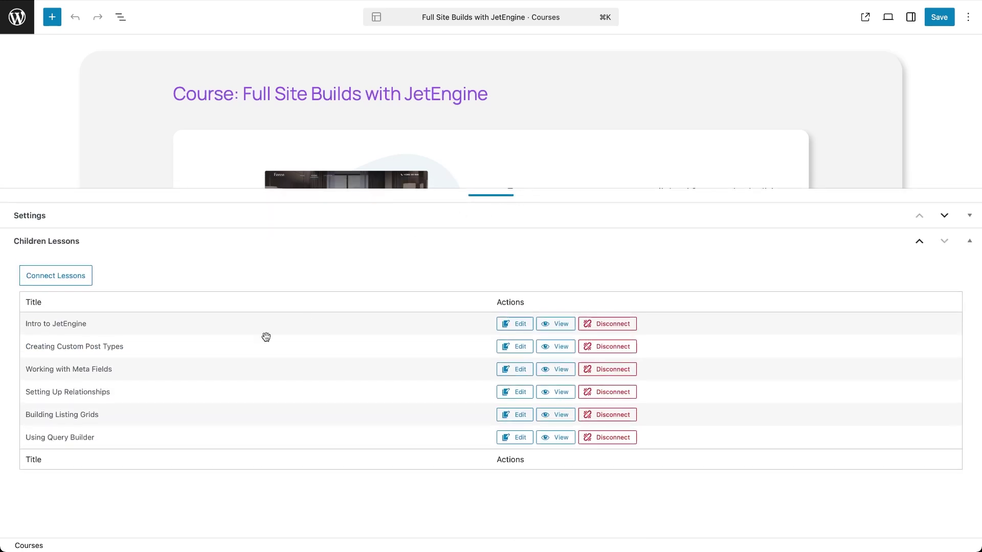
drag(160, 417, 162, 323)
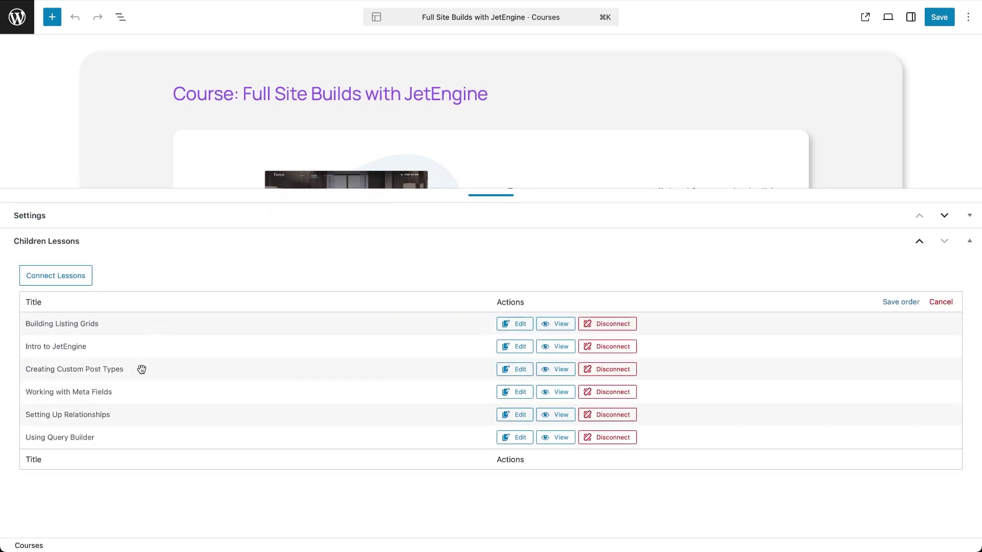
drag(140, 368, 143, 340)
drag(125, 392, 119, 323)
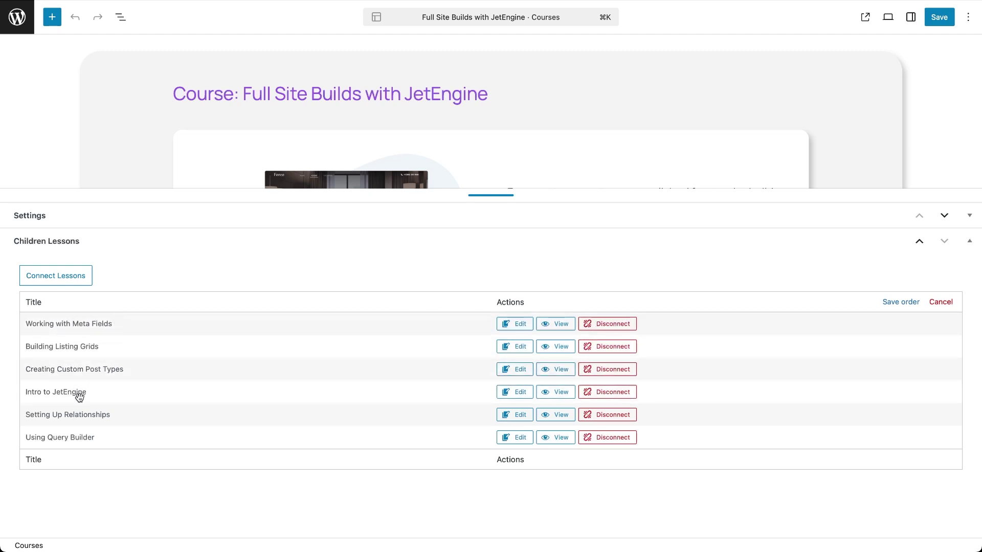
mouse_move(77, 393)
mouse_down()
mouse_move(78, 446)
mouse_move(89, 392)
mouse_up()
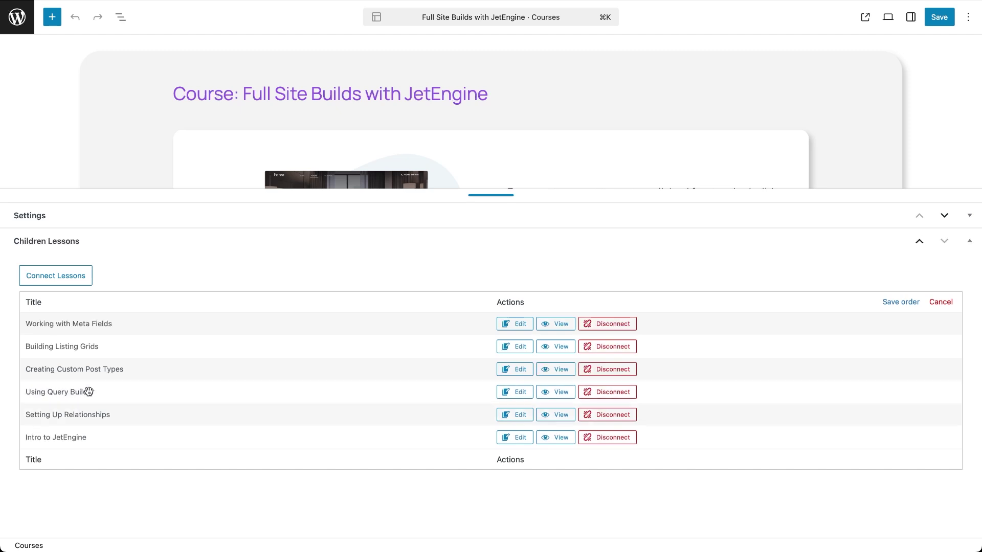
click(916, 307)
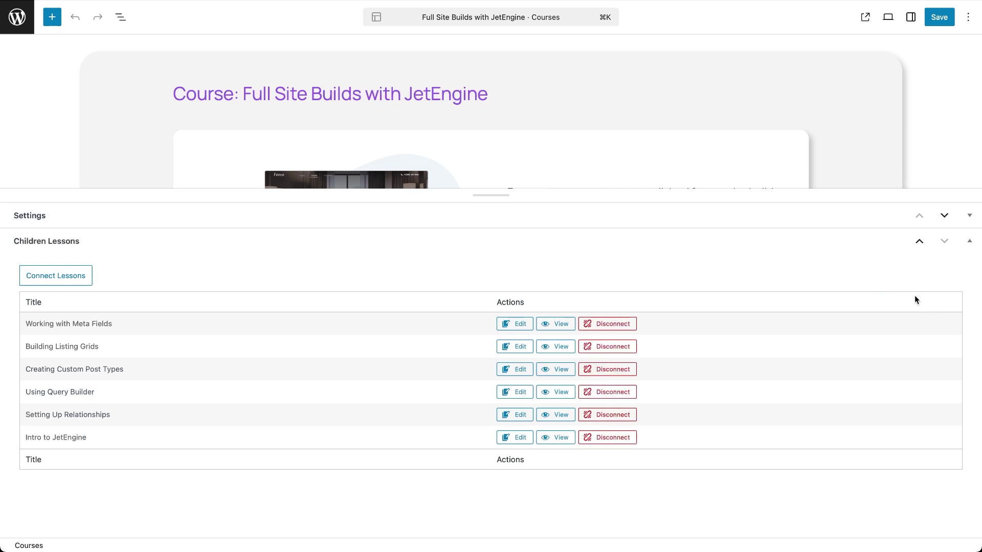
click(940, 18)
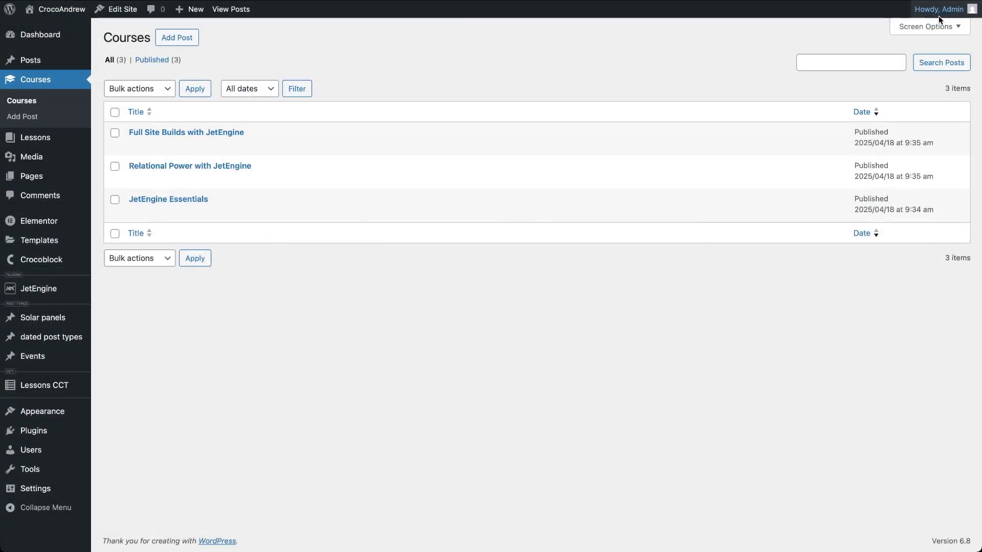
- Add a new query named 'courses relation query' with query type Posts Query
mouse_move(58, 296)
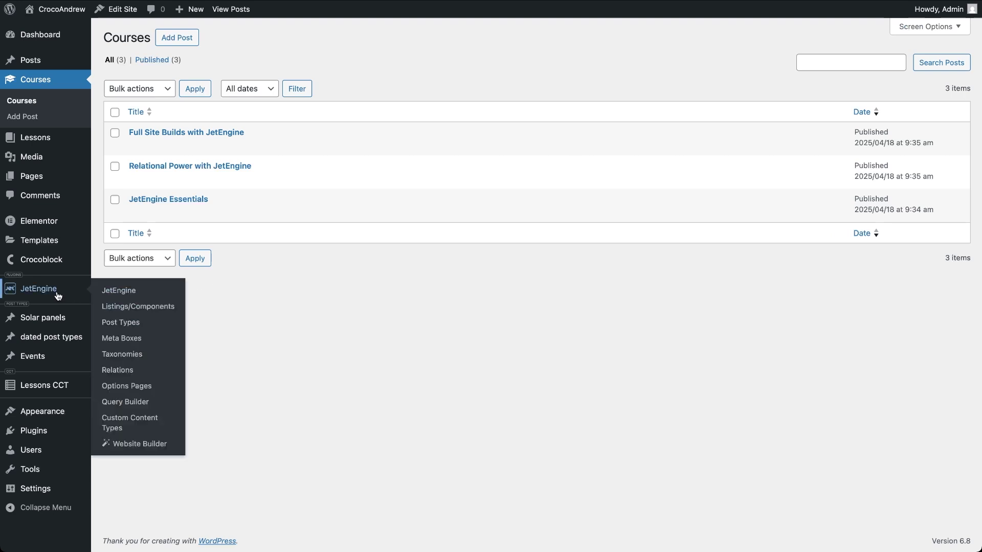
click(127, 402)
click(191, 38)
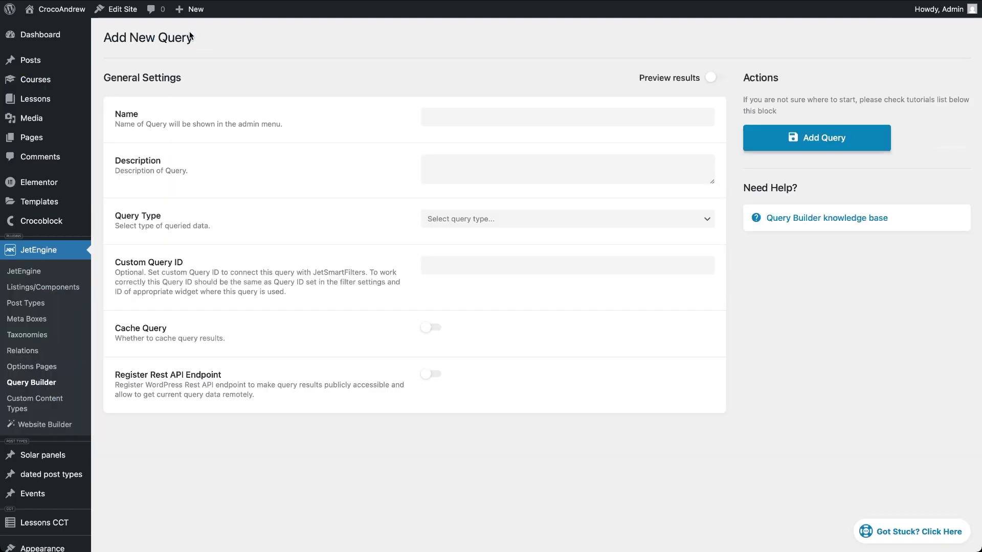
click(431, 122)
text(courses relation query)
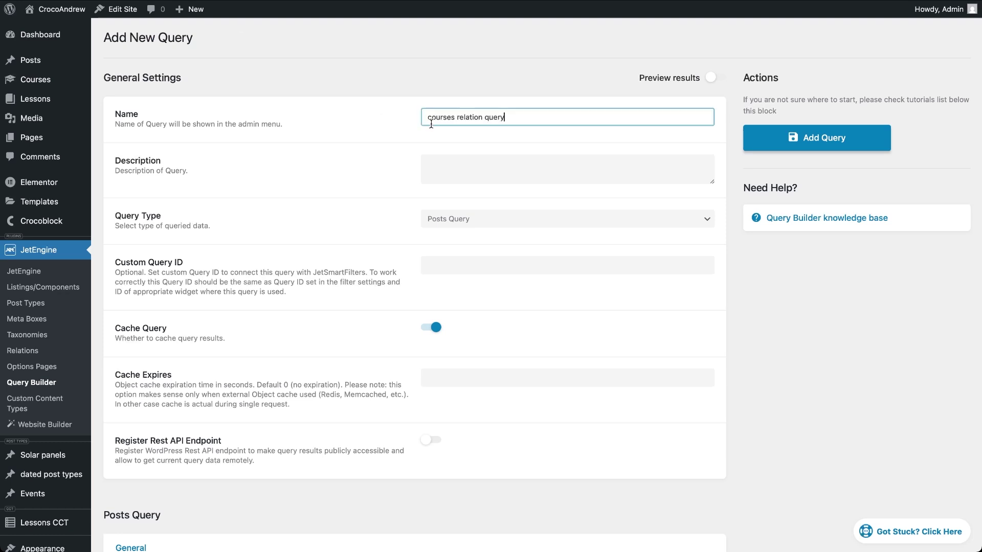
click(484, 222)
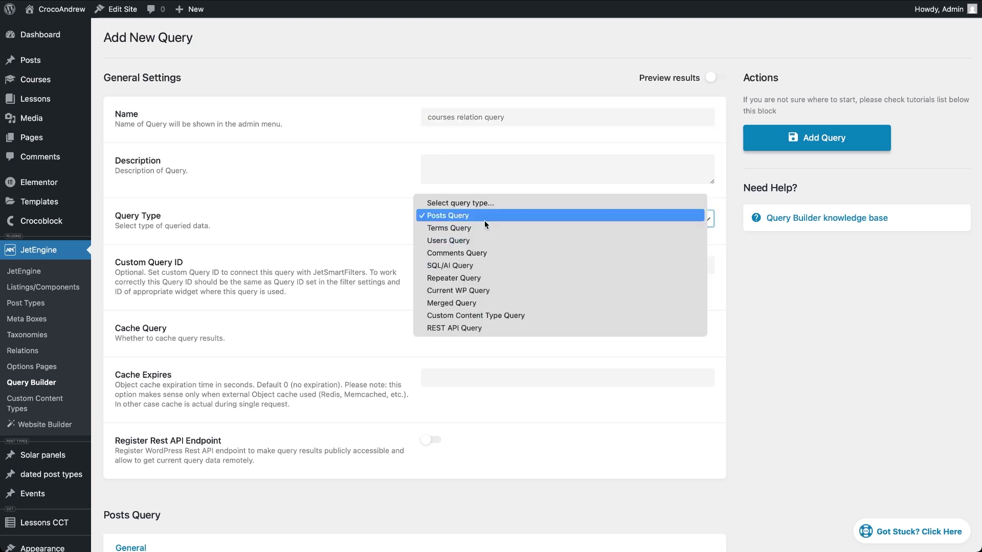
click(485, 220)
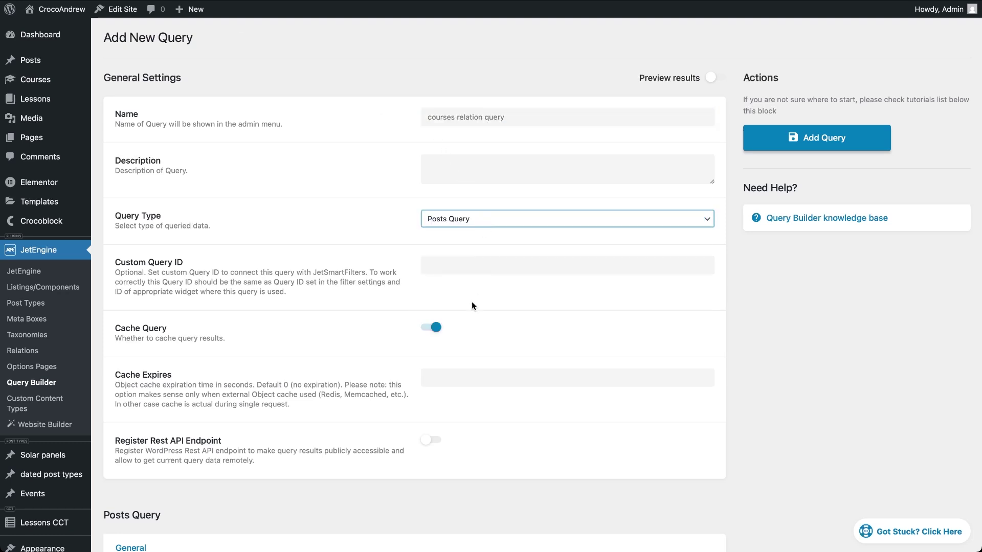
scroll(465, 343, down, 6)
scroll(466, 344, down, 1)
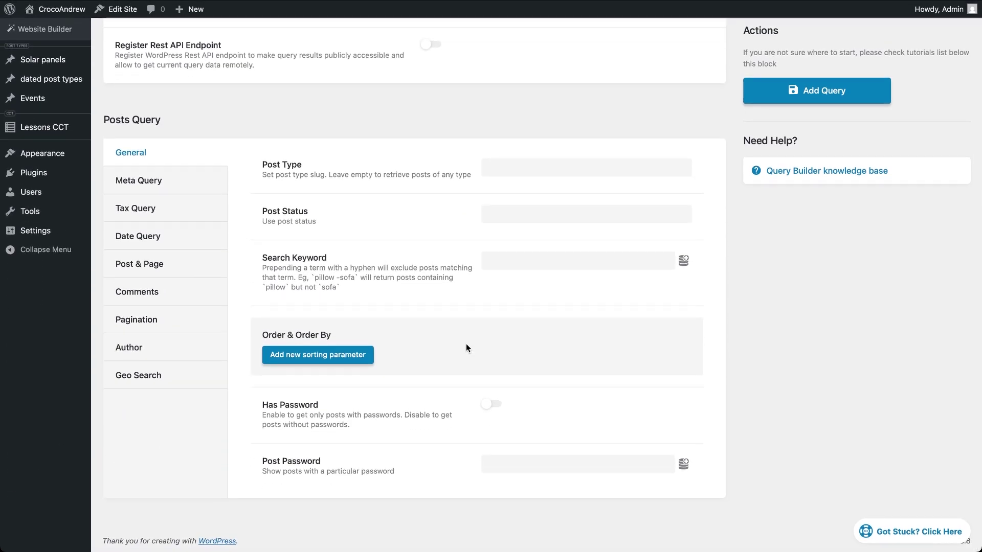
- Set Post & Page Post In to Related Items: courses relation, Child Object, Current Object ID
click(163, 267)
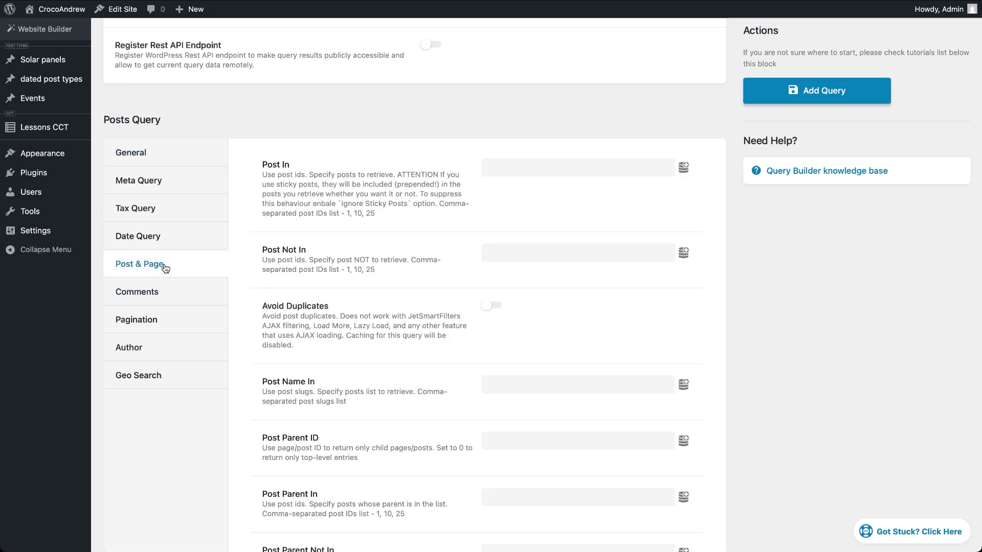
click(683, 173)
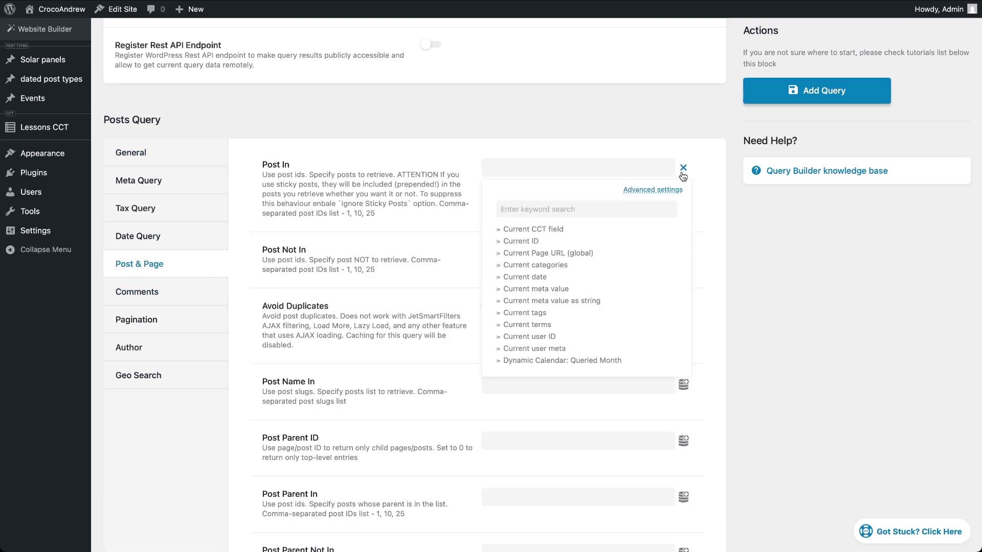
click(620, 209)
text(rela)
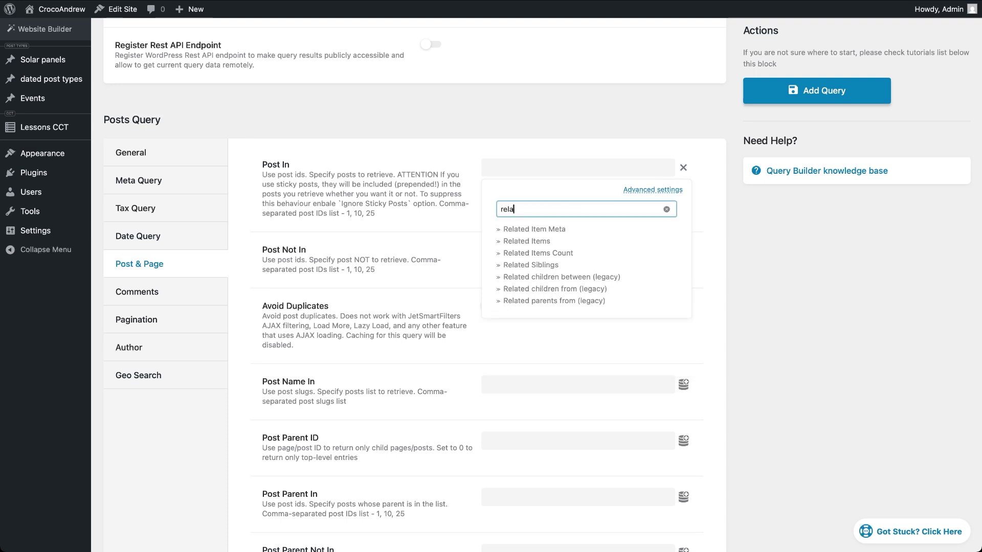
click(592, 242)
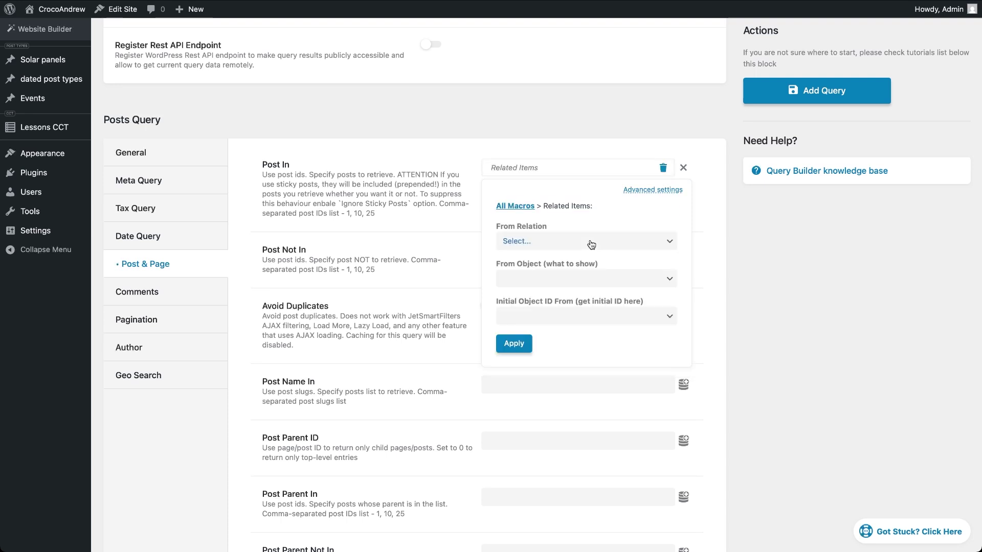
click(667, 246)
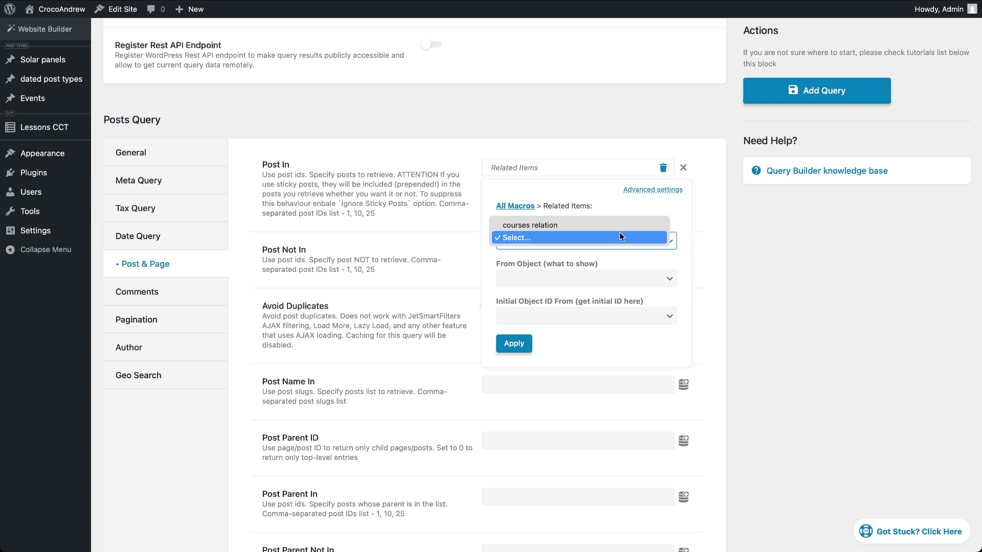
click(611, 224)
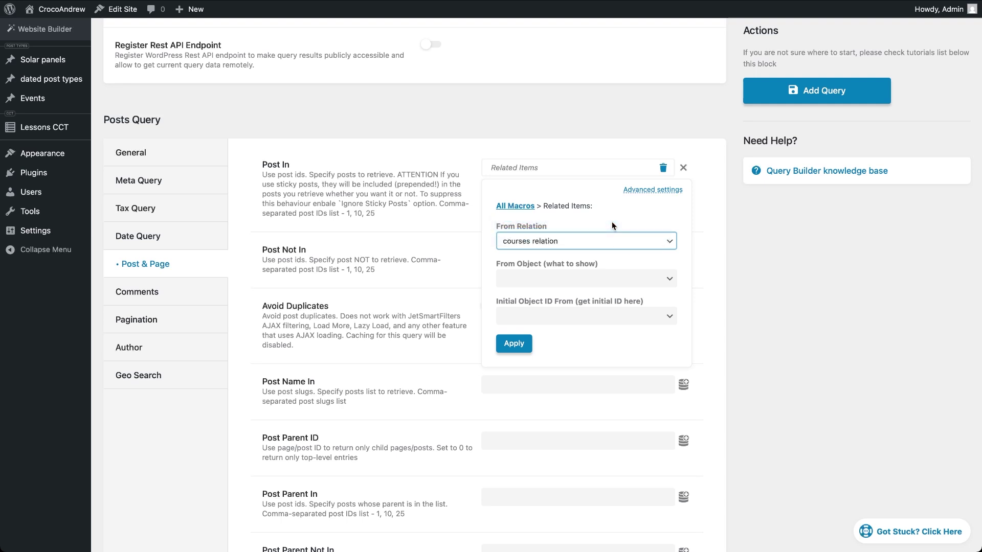
click(669, 285)
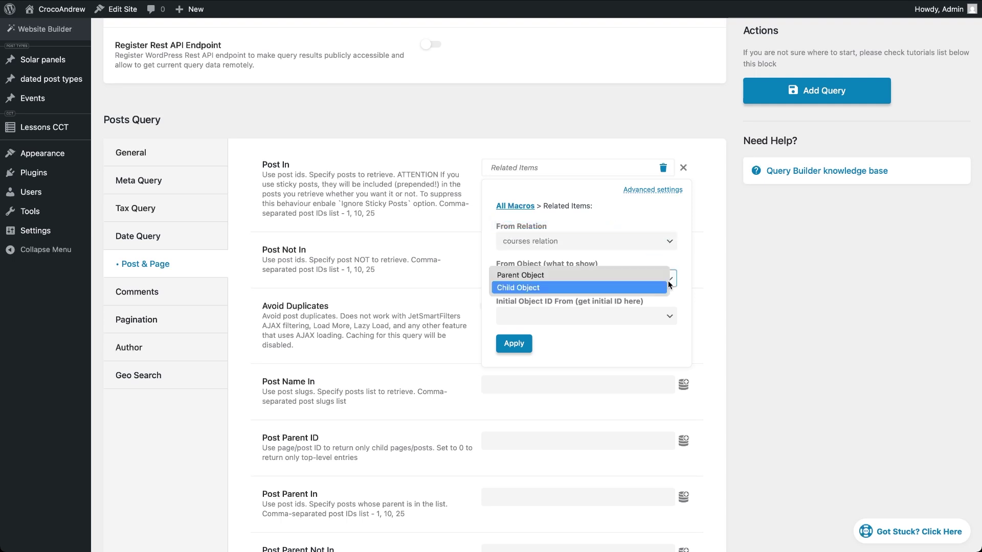
click(655, 288)
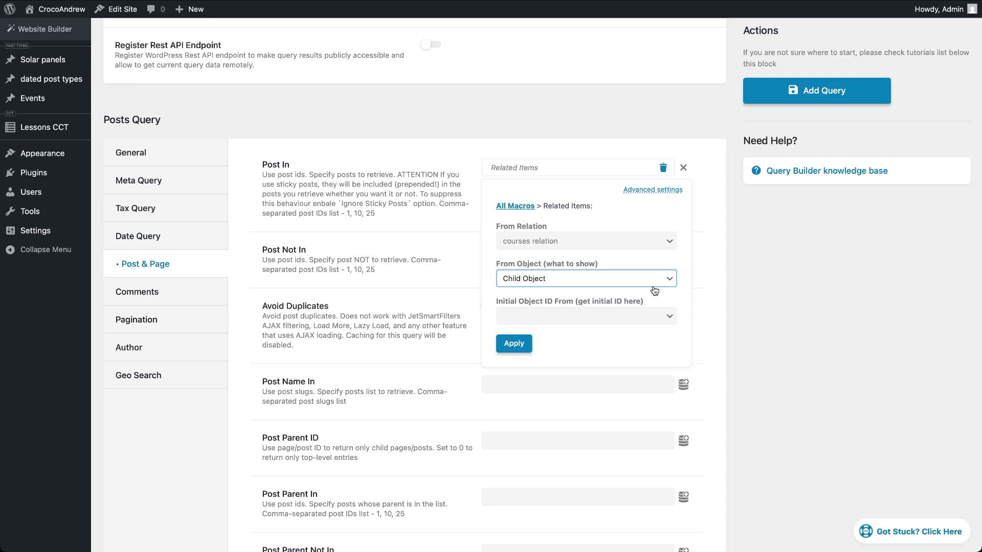
click(668, 320)
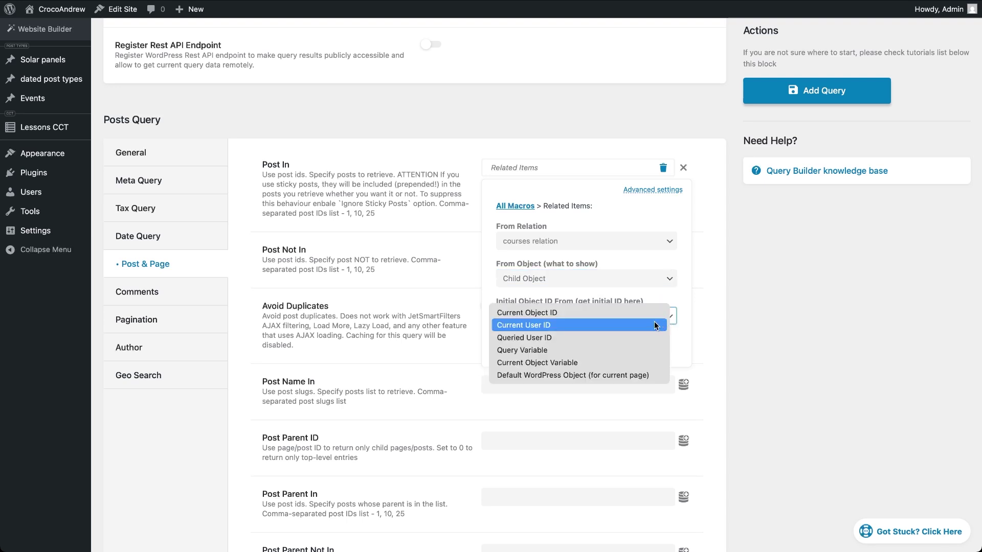
click(634, 312)
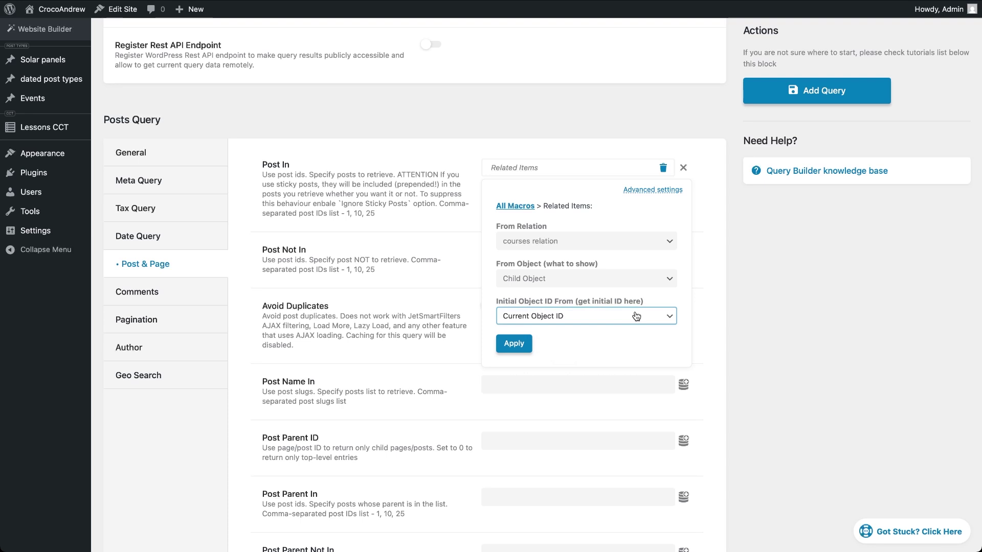
click(522, 350)
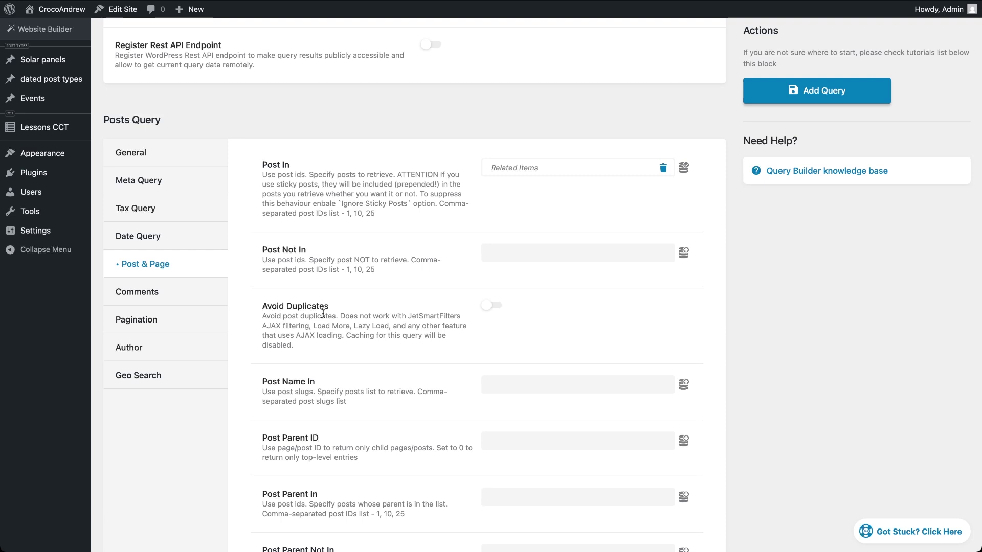
- Add a sorting rule that preserves the Post In order, then save the query
click(207, 163)
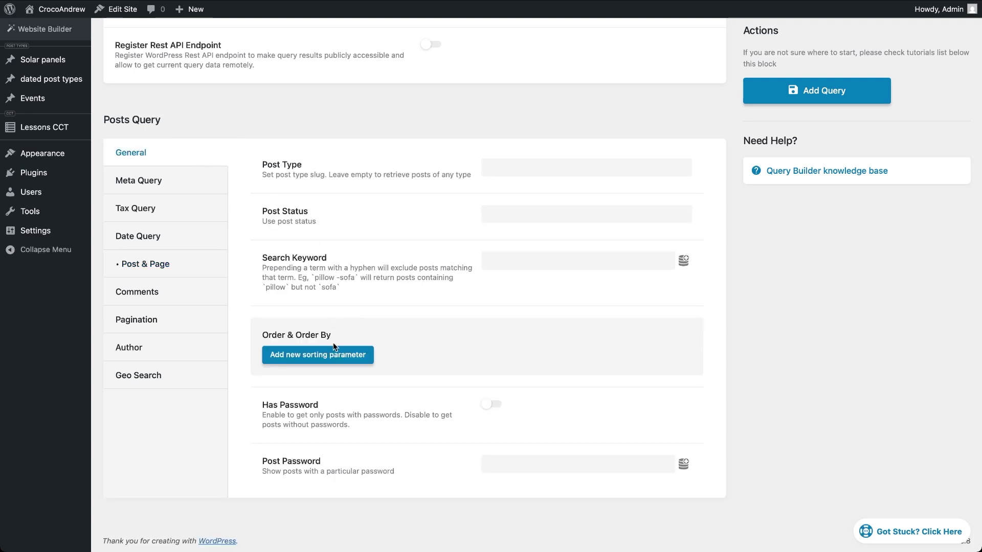
click(333, 356)
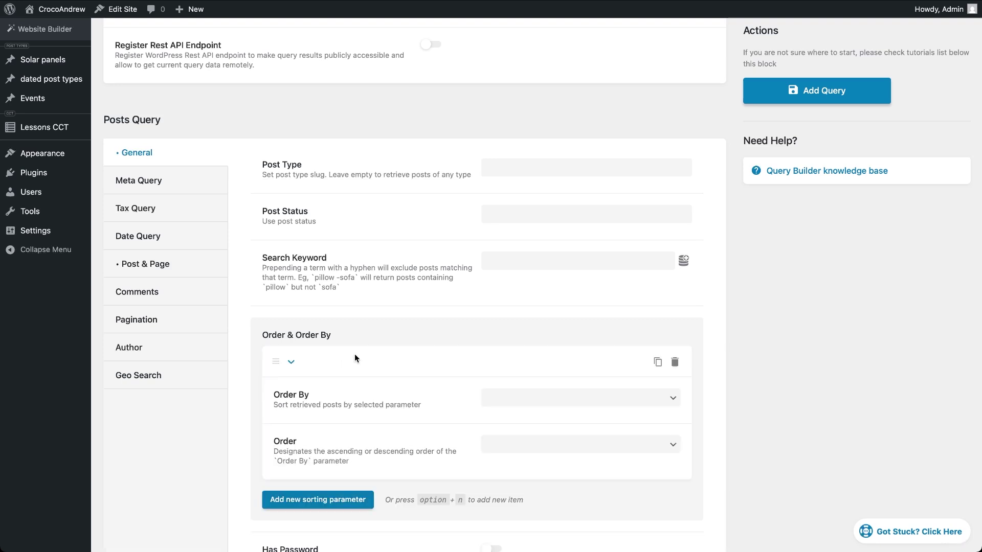
click(676, 404)
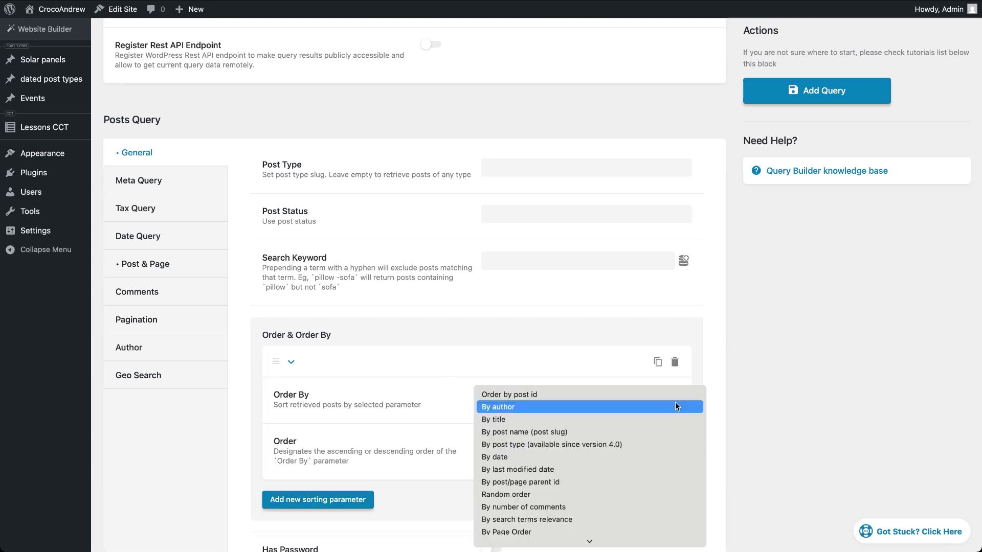
scroll(675, 401, down, 3)
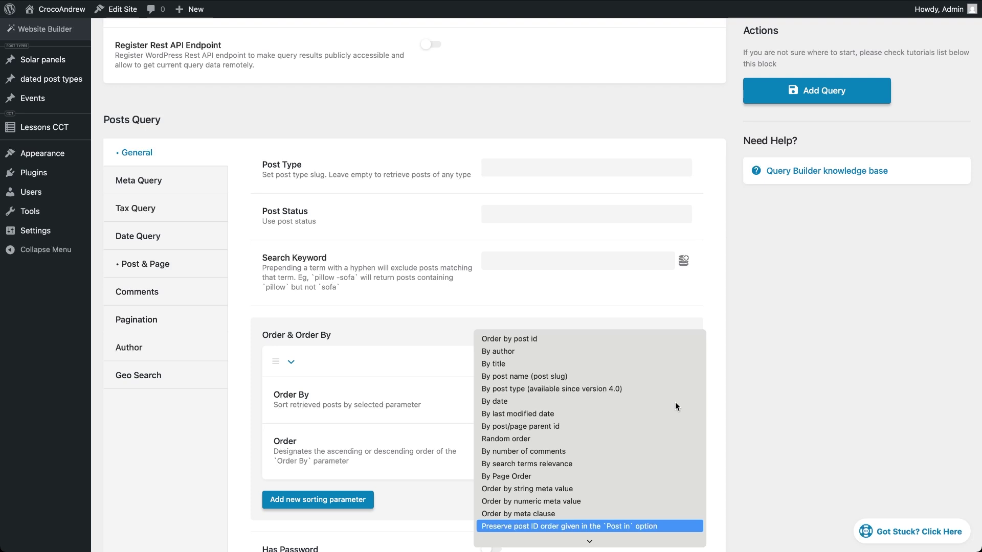
click(624, 526)
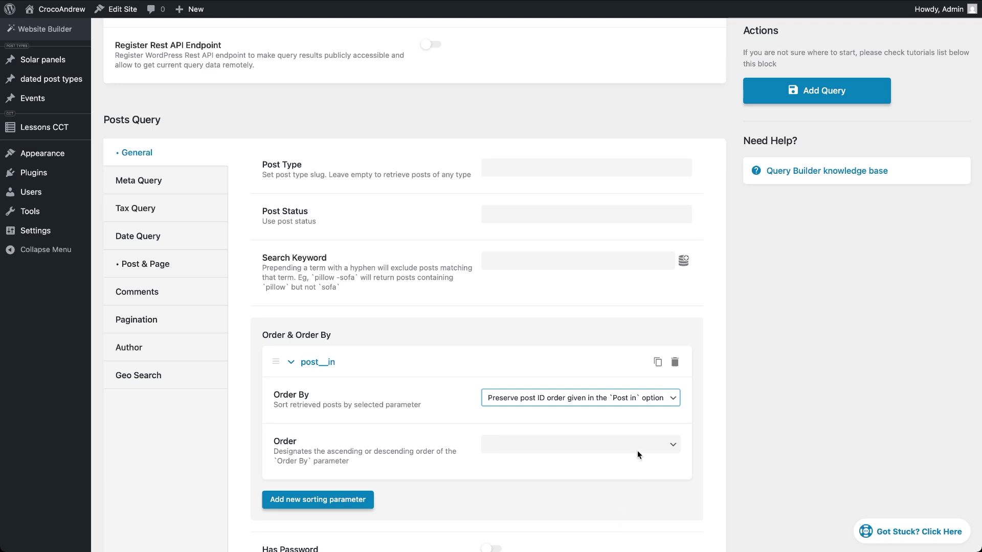
click(804, 91)
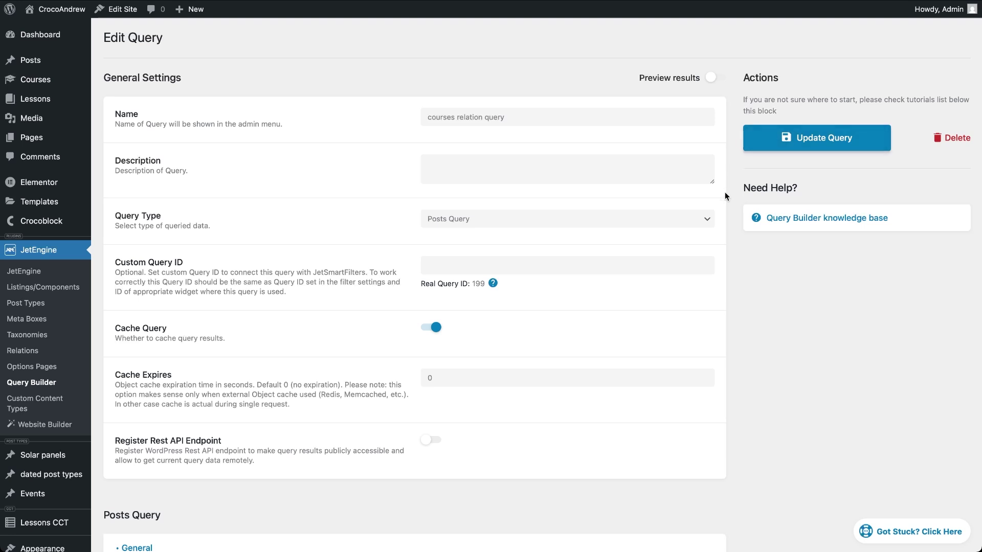
- Switch the query type to Terms Query and set Include to the Related Items macro
click(708, 220)
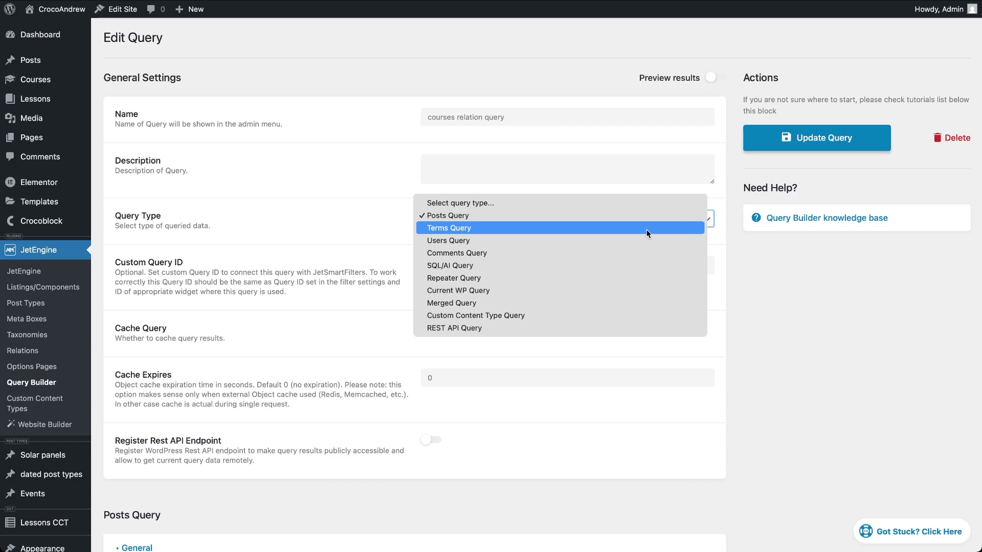
click(594, 228)
scroll(495, 409, down, 5)
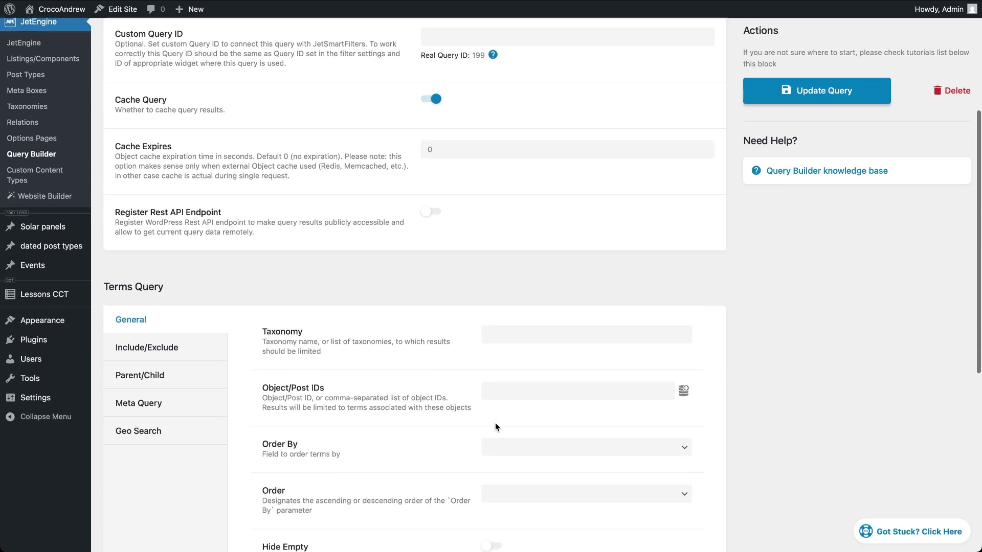
click(212, 310)
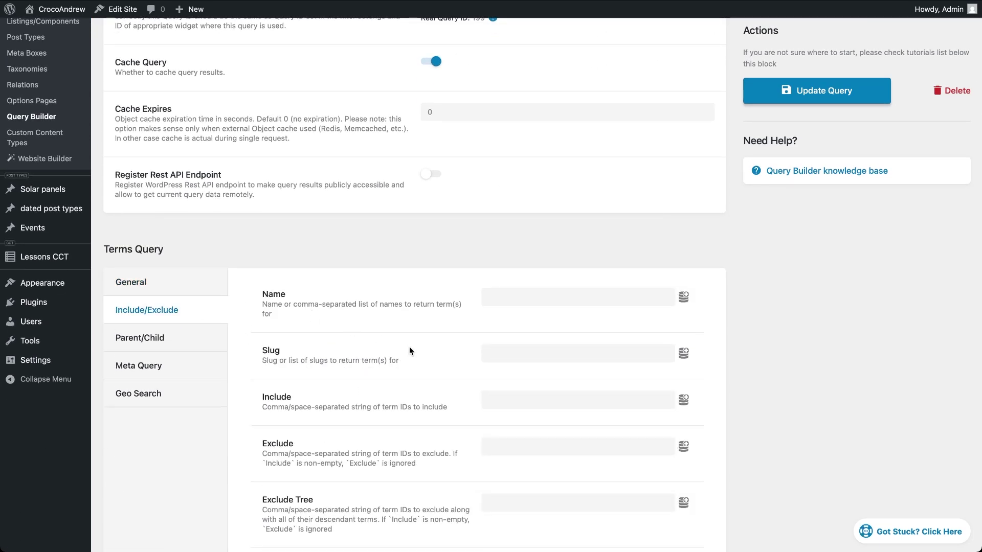
click(683, 402)
click(622, 441)
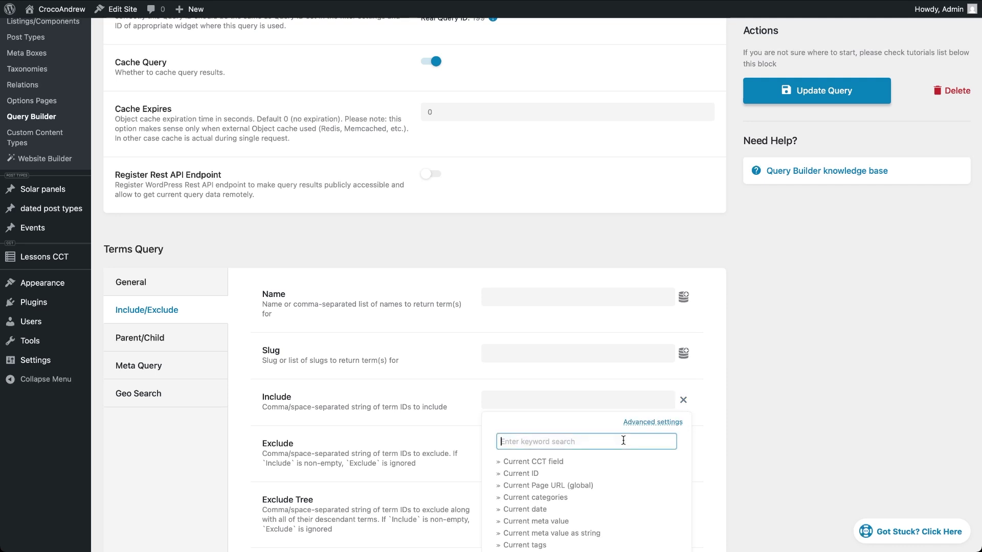
text(rela)
click(527, 473)
- Configure Related Items with courses relation, Child Object and Current Object ID, and apply it
scroll(546, 479, down, 3)
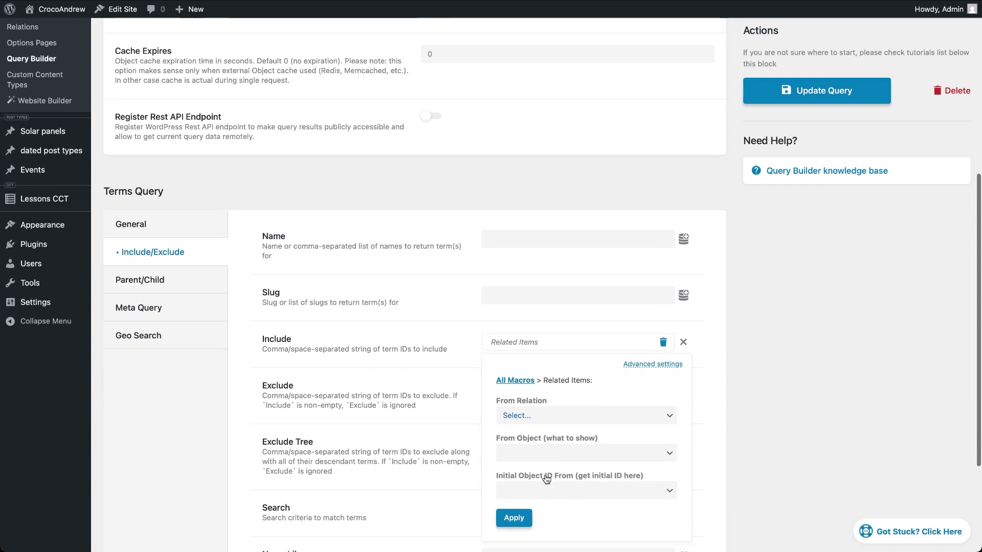
click(667, 313)
click(659, 293)
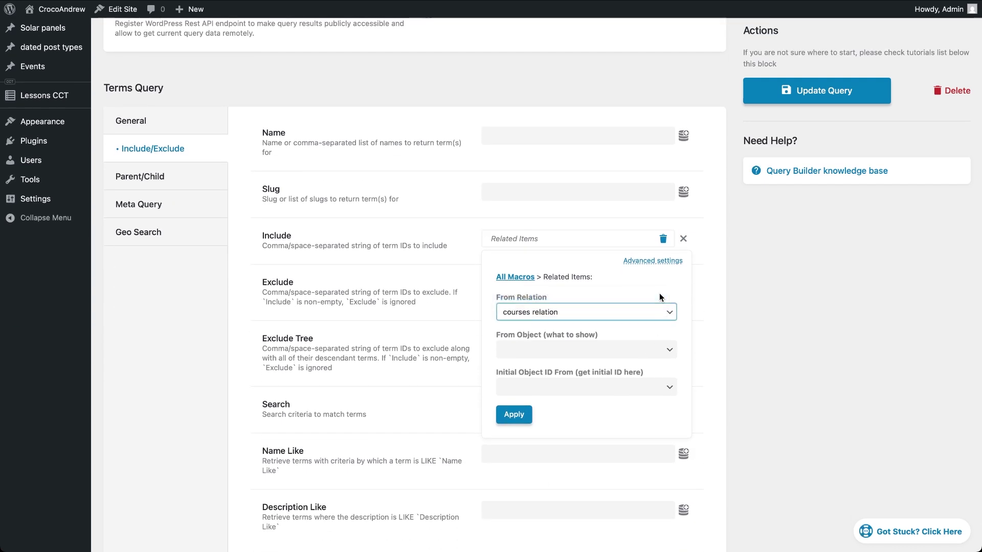
click(671, 353)
click(651, 358)
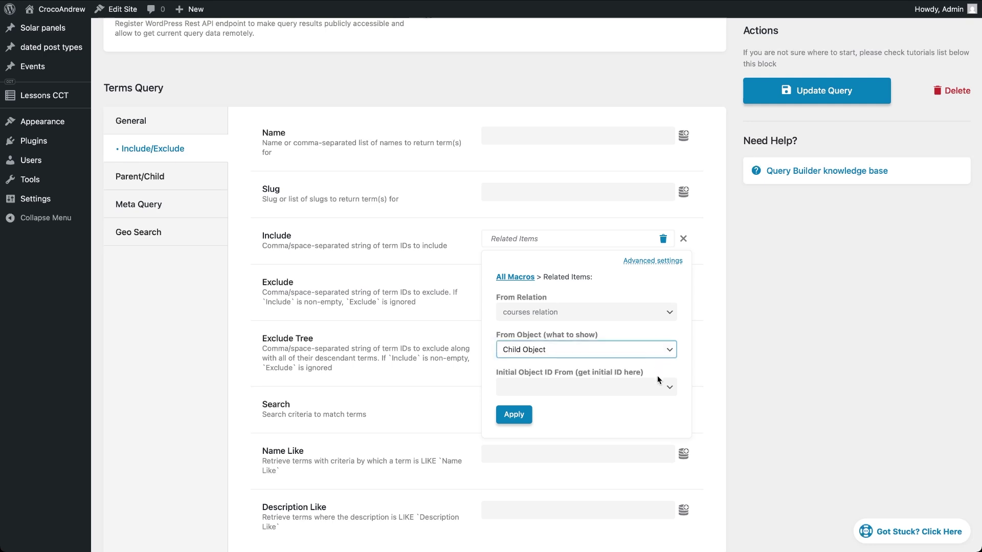
click(669, 390)
click(639, 383)
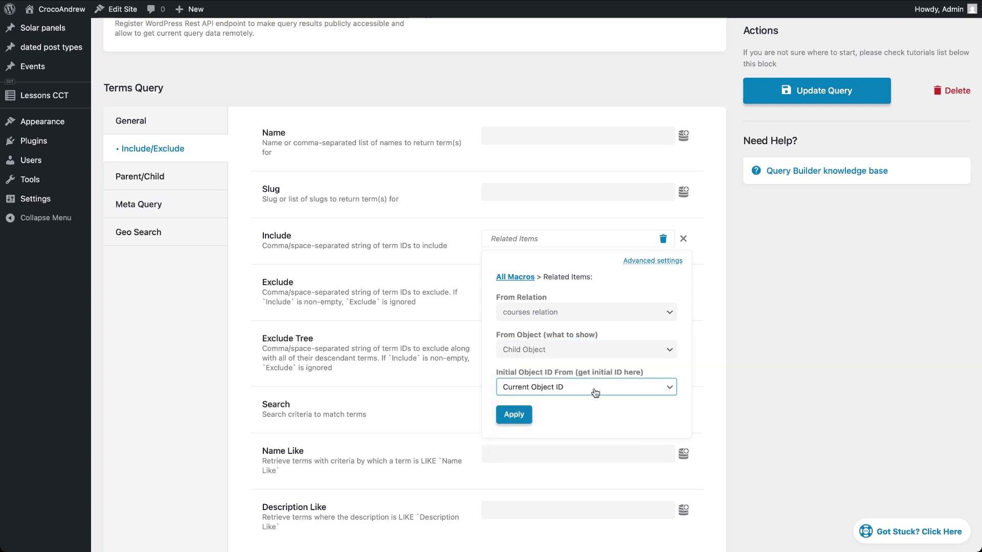
click(527, 412)
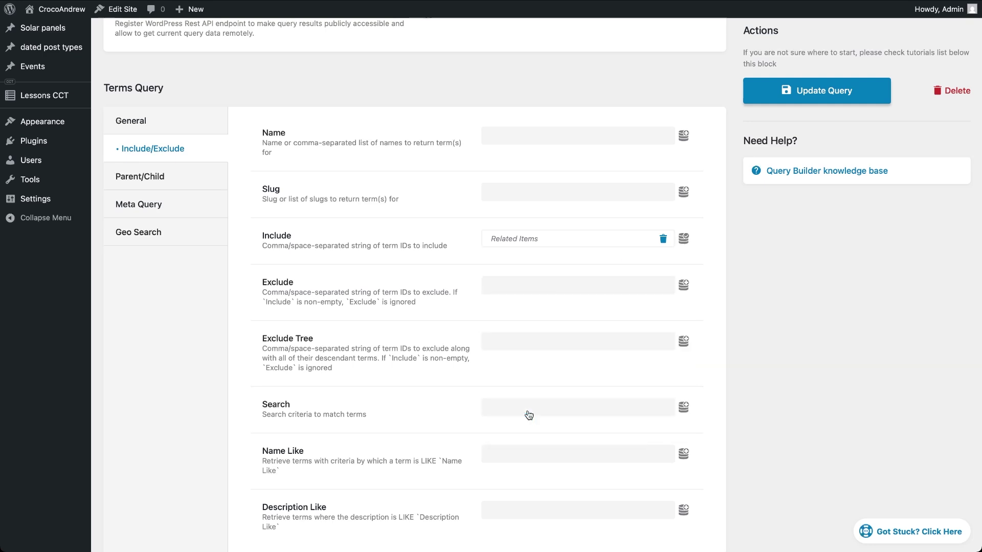
- Check the terms ordering options, leaving them unchanged
click(149, 121)
click(528, 249)
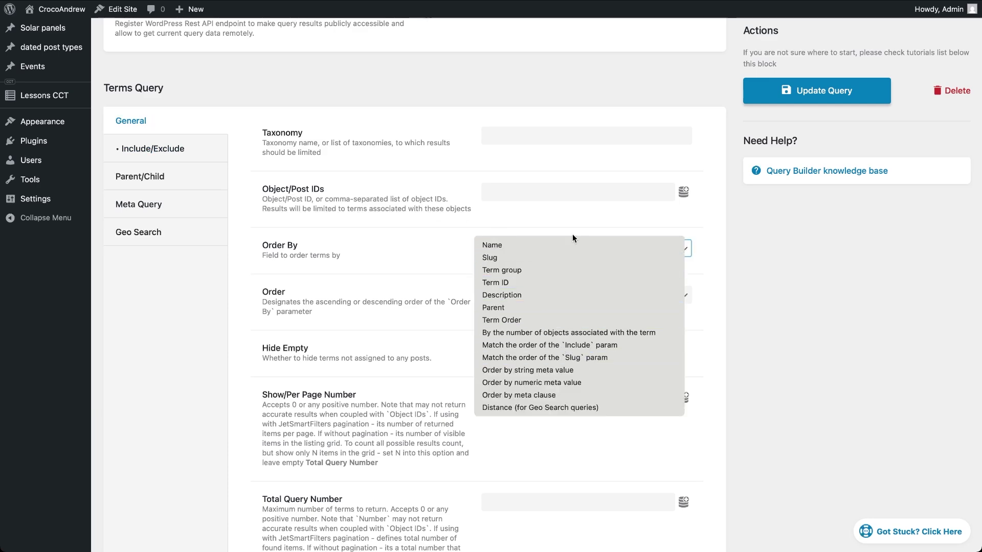
click(567, 88)
scroll(568, 92, up, 7)
scroll(567, 93, up, 2)
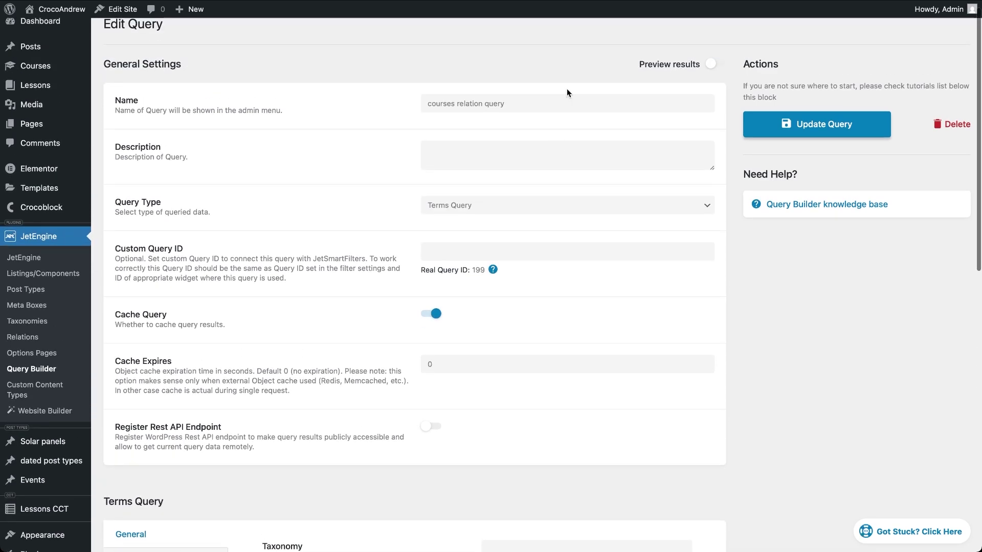
click(533, 207)
- Change the query type to Users Query and give Include the Related Items macro
click(465, 215)
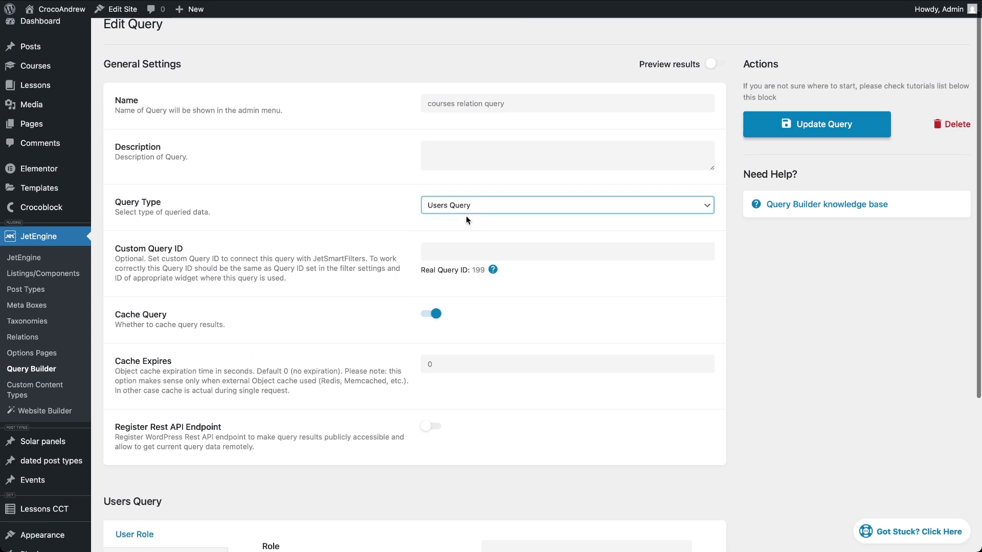
scroll(465, 216, down, 5)
click(205, 351)
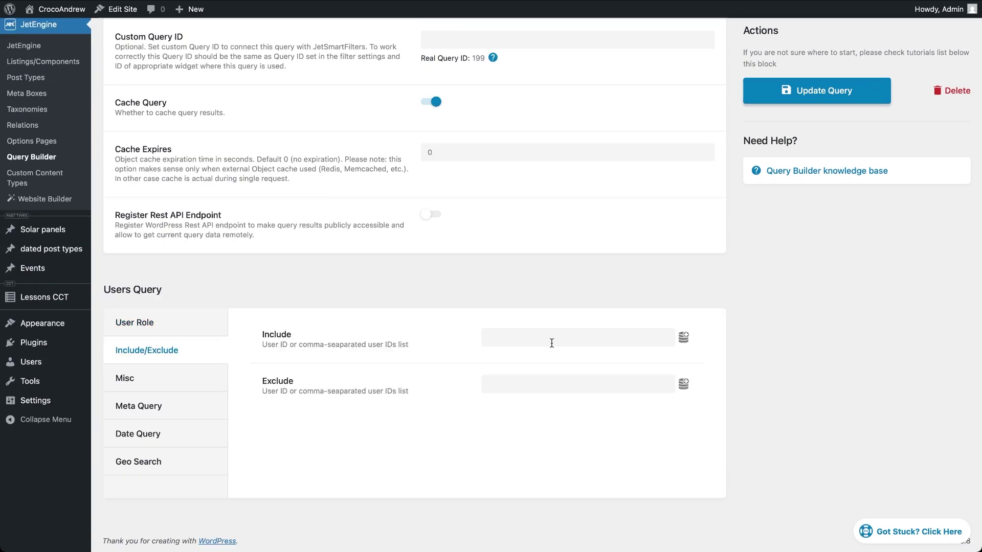
click(683, 338)
click(619, 380)
text(related)
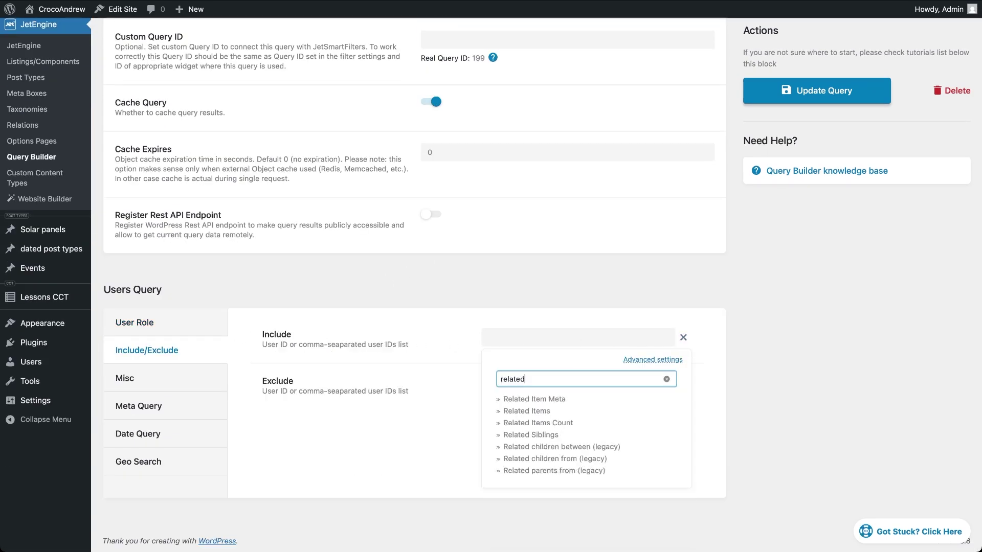
click(557, 413)
- Point the macro to courses relation's Child Object from Current Object ID and apply
click(556, 412)
click(542, 396)
click(542, 448)
click(537, 458)
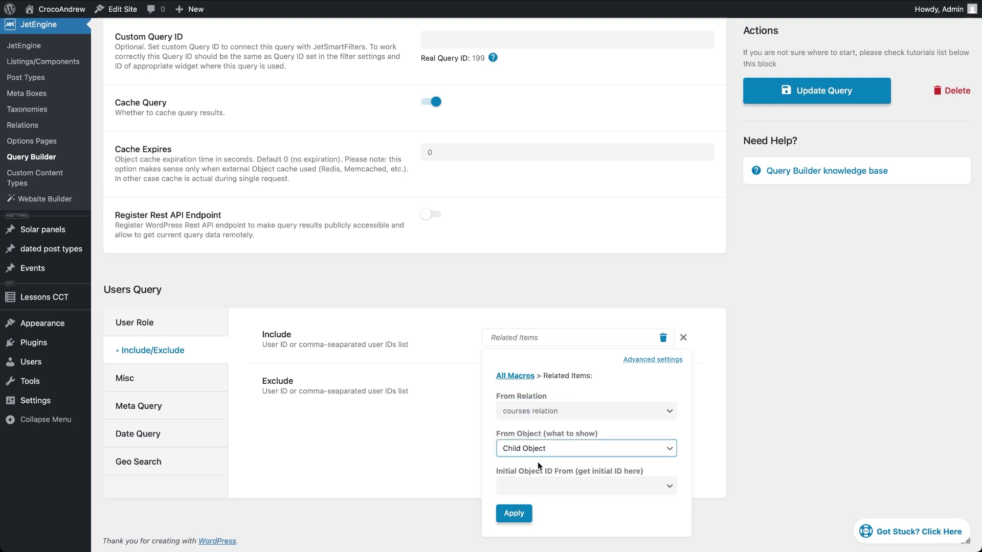
click(536, 486)
click(532, 482)
click(514, 513)
- Review the Misc tab's user ordering options without changing them
click(200, 377)
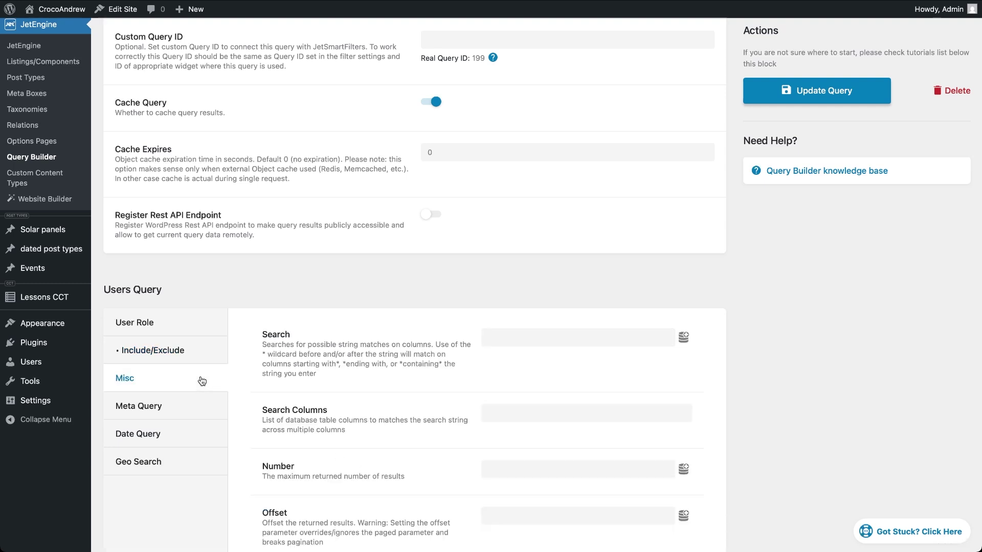
scroll(334, 468, down, 3)
scroll(334, 467, down, 2)
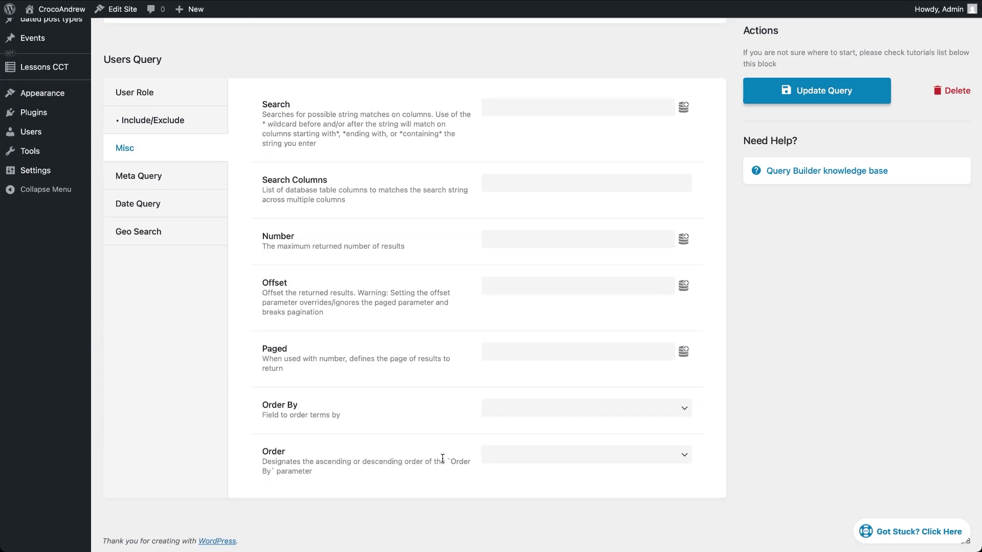
click(559, 412)
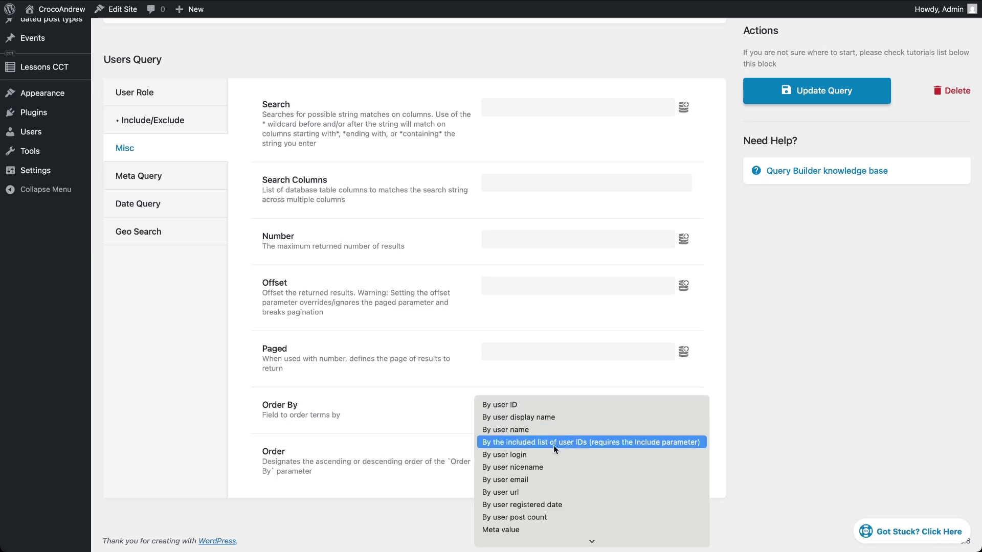
click(606, 54)
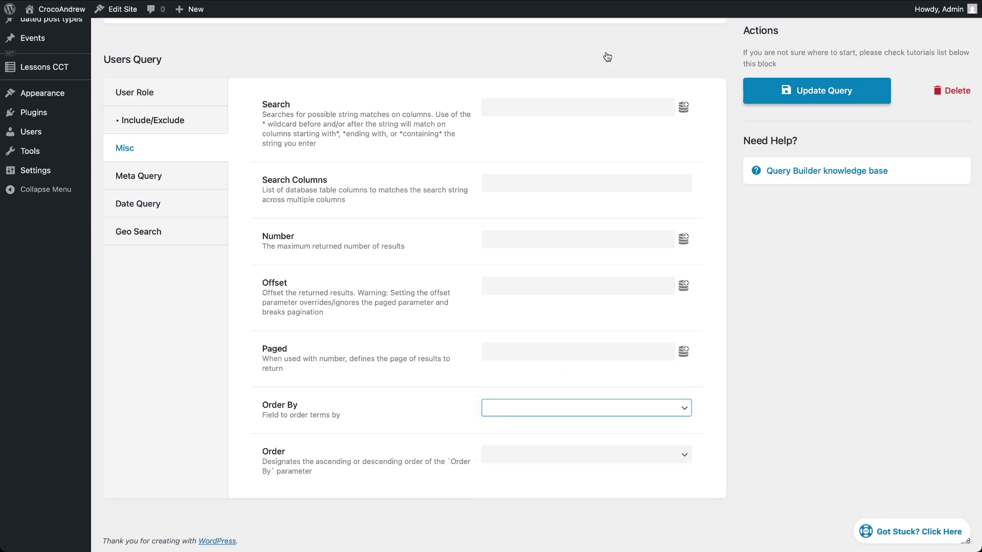
scroll(606, 57, up, 8)
scroll(607, 56, up, 1)
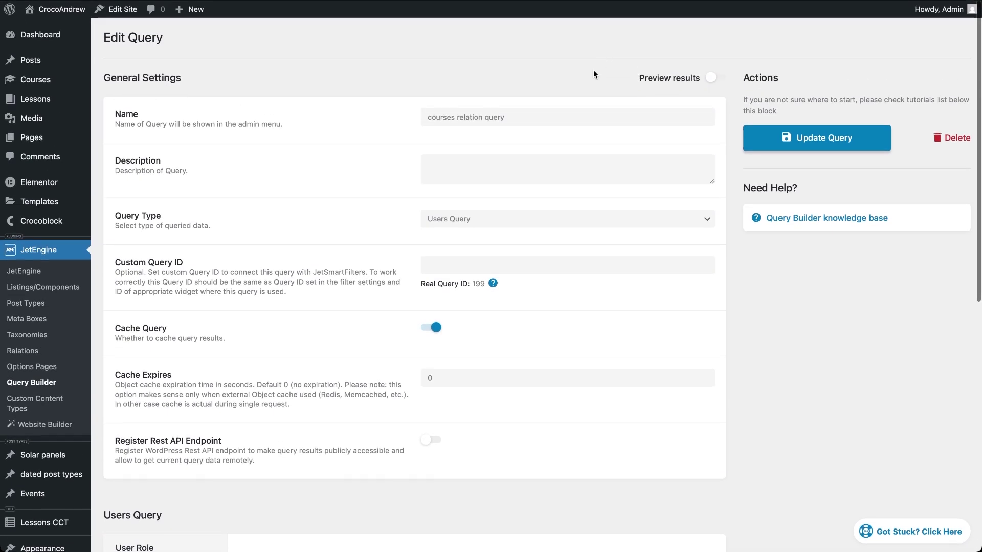
- Switch to a Custom Content Type Query drawing data from the Lessons CCT
click(538, 217)
click(485, 291)
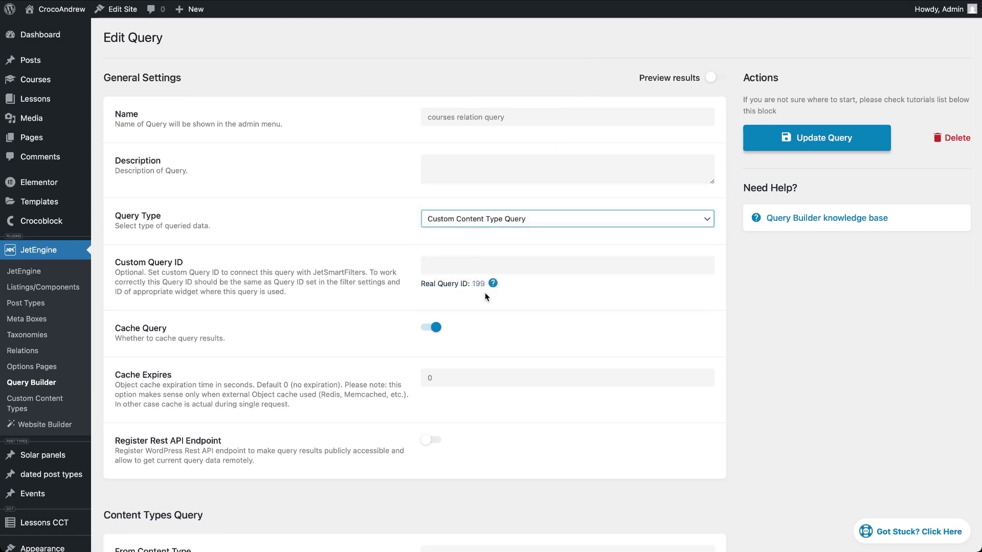
scroll(485, 292, down, 3)
scroll(485, 296, down, 3)
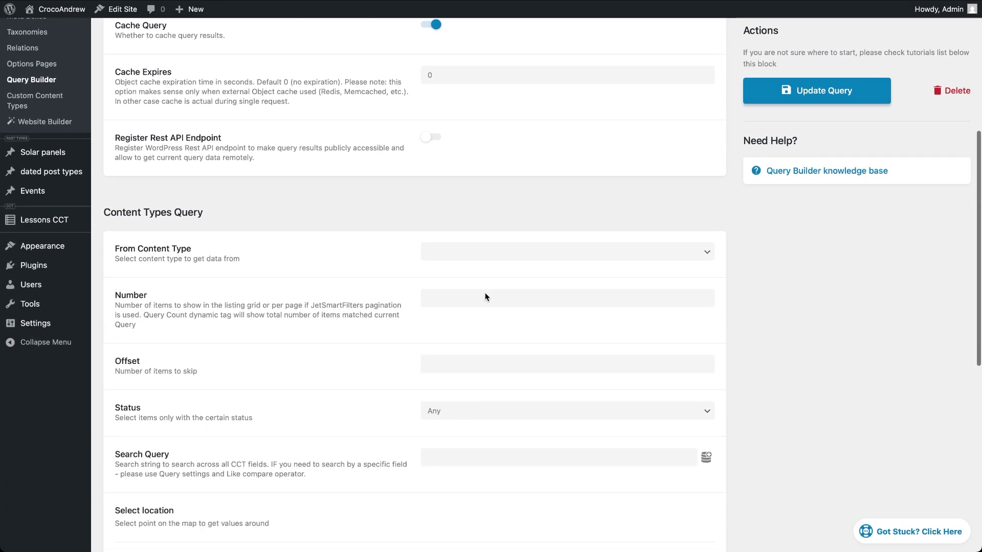
click(495, 250)
click(495, 247)
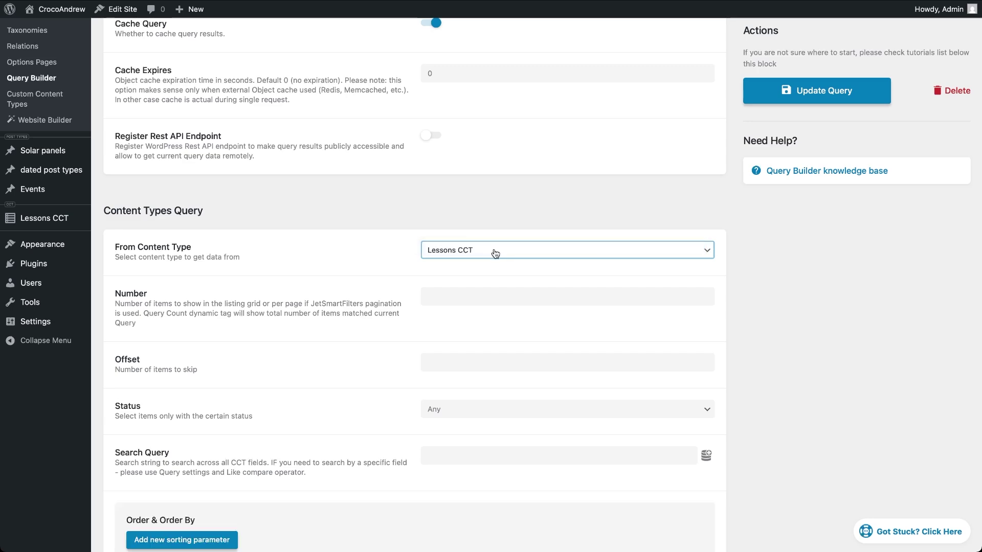
scroll(412, 437, down, 8)
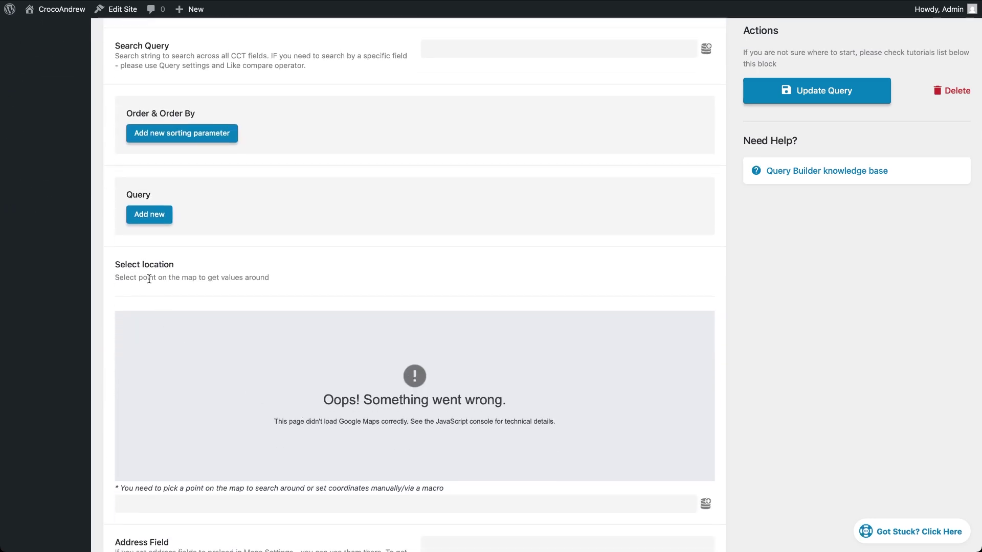
- Add an Item ID, In the list condition whose Value uses the Related Items macro
click(153, 221)
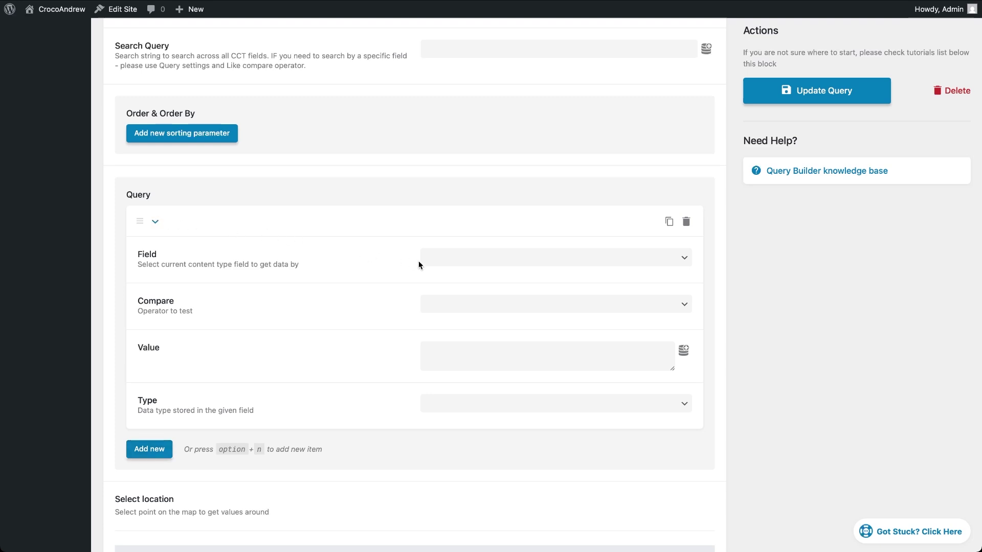
click(445, 269)
click(450, 256)
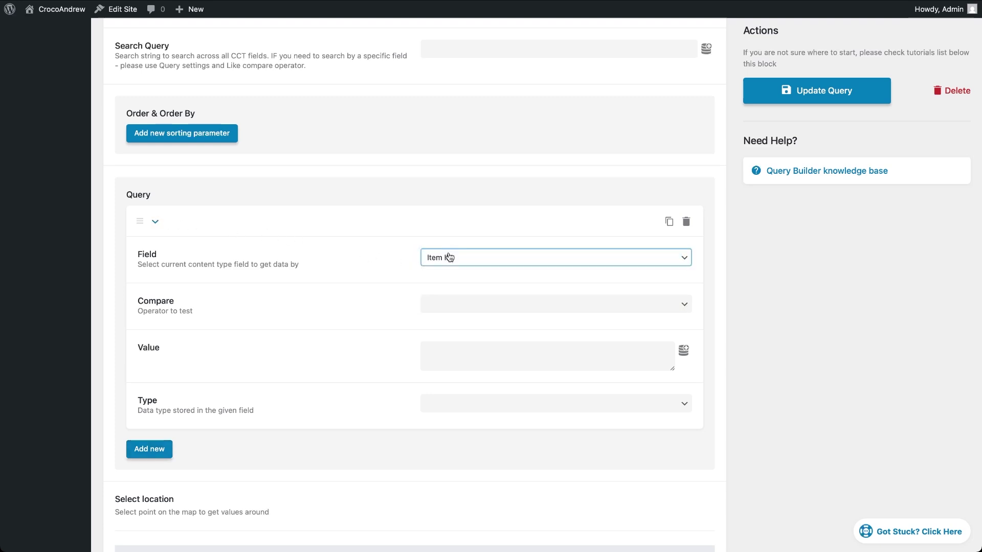
click(449, 311)
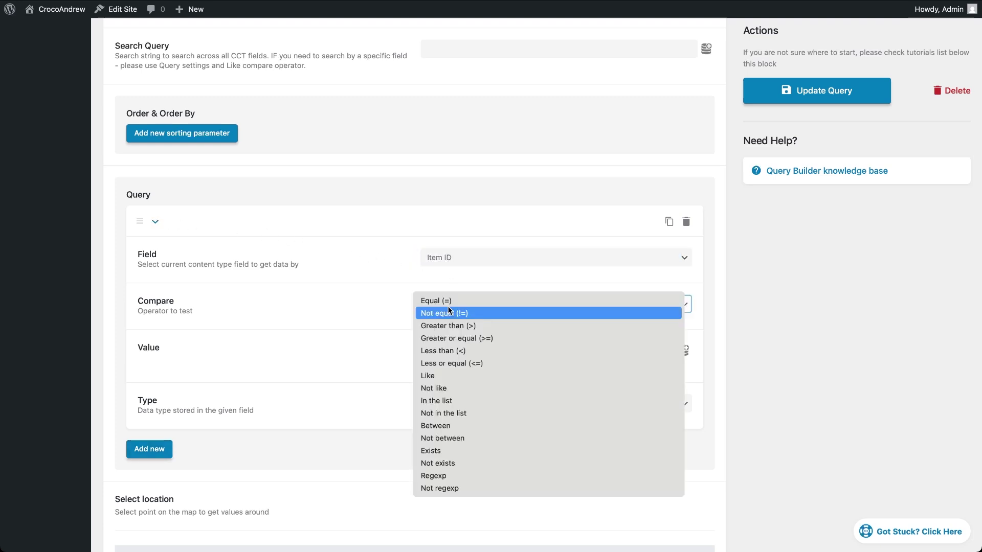
click(437, 402)
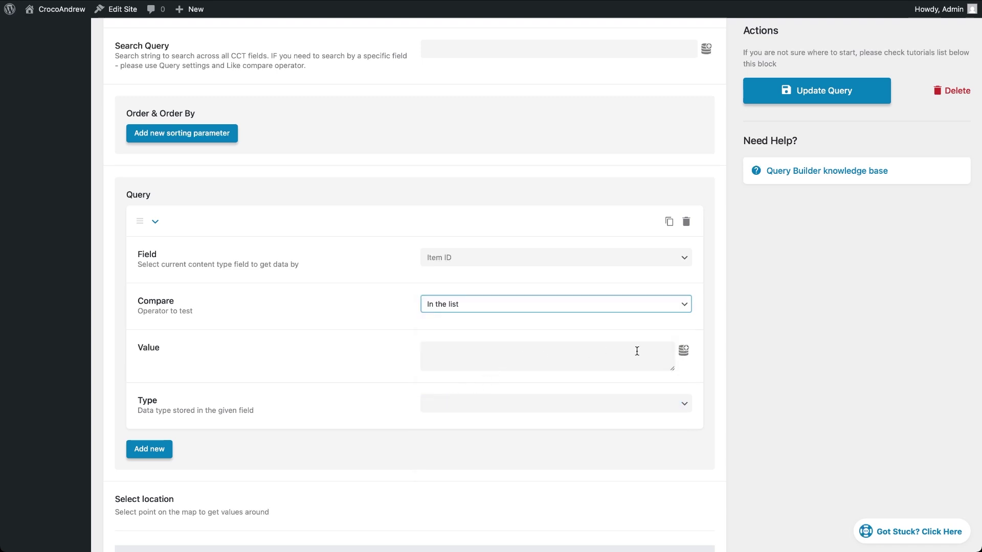
click(684, 351)
click(629, 392)
text(relate)
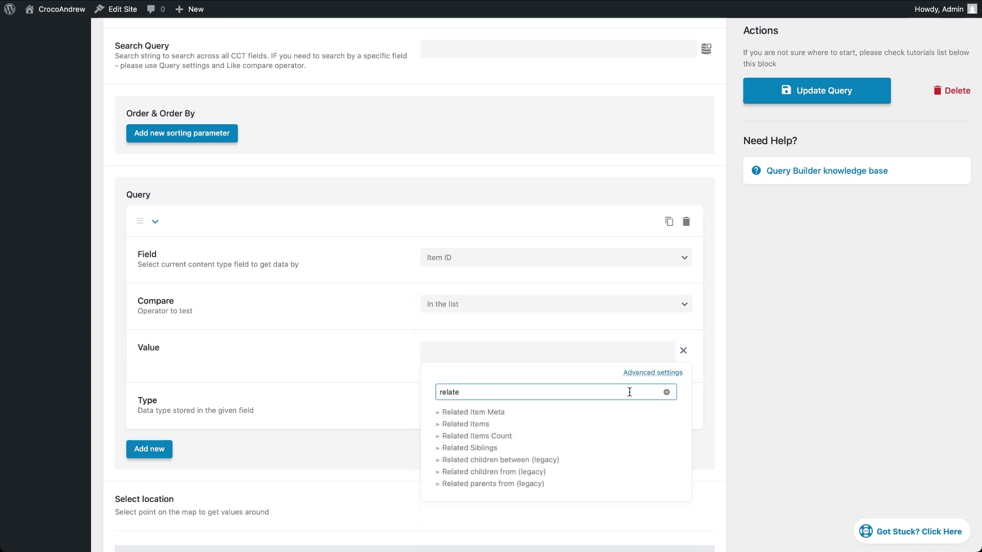
click(551, 430)
- Set the macro to courses relation, Child Object, Current Object ID, then add a sorting parameter
click(568, 425)
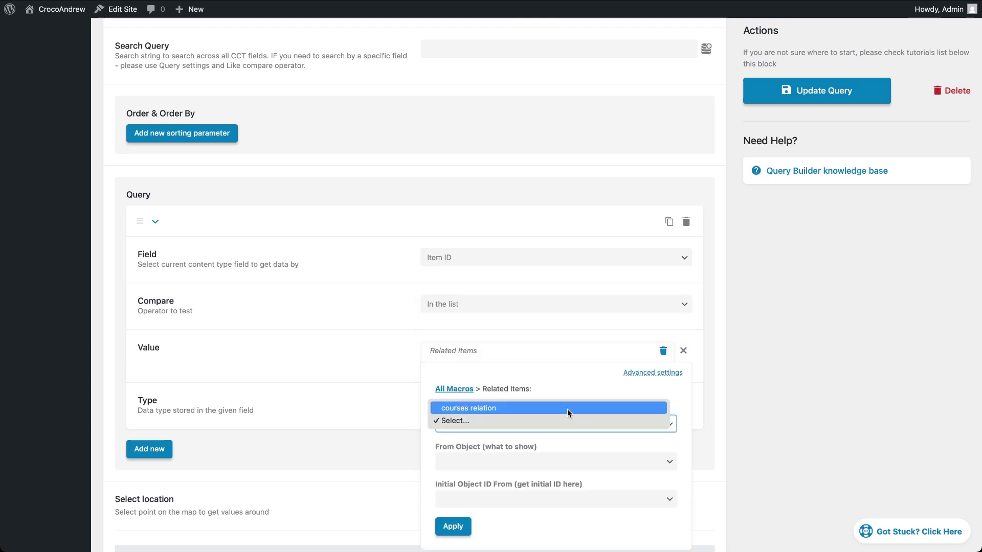
click(566, 408)
click(551, 462)
click(548, 468)
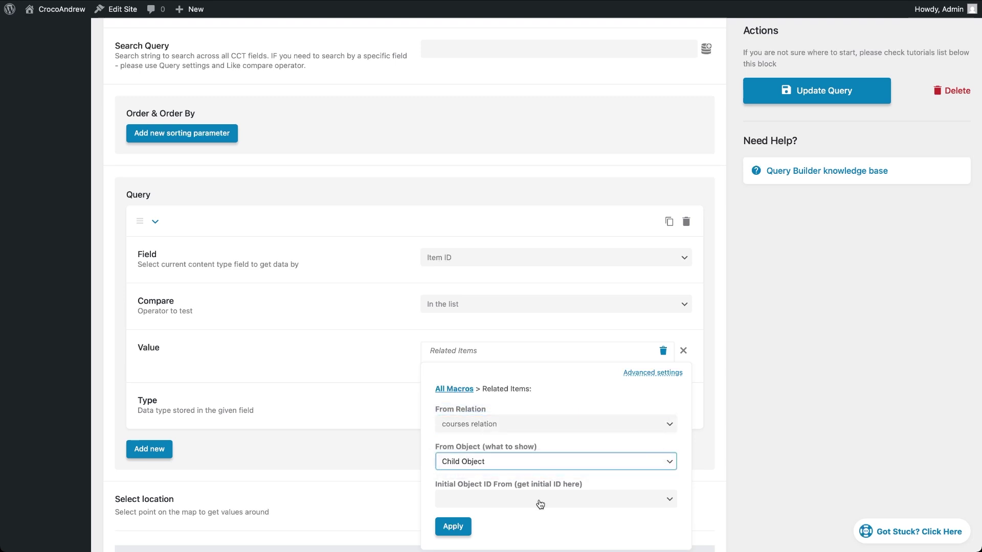
click(538, 499)
click(539, 499)
click(459, 522)
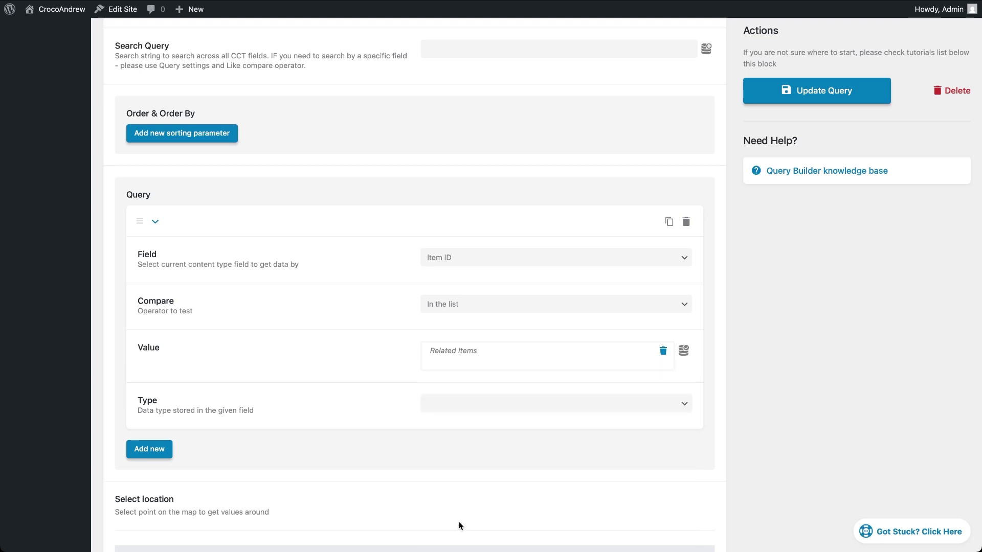
click(231, 137)
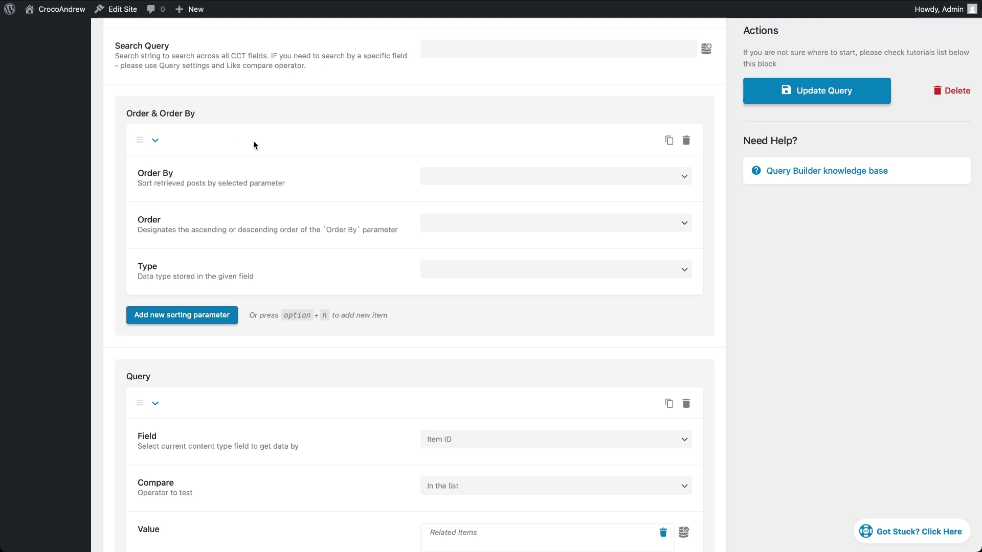
click(436, 185)
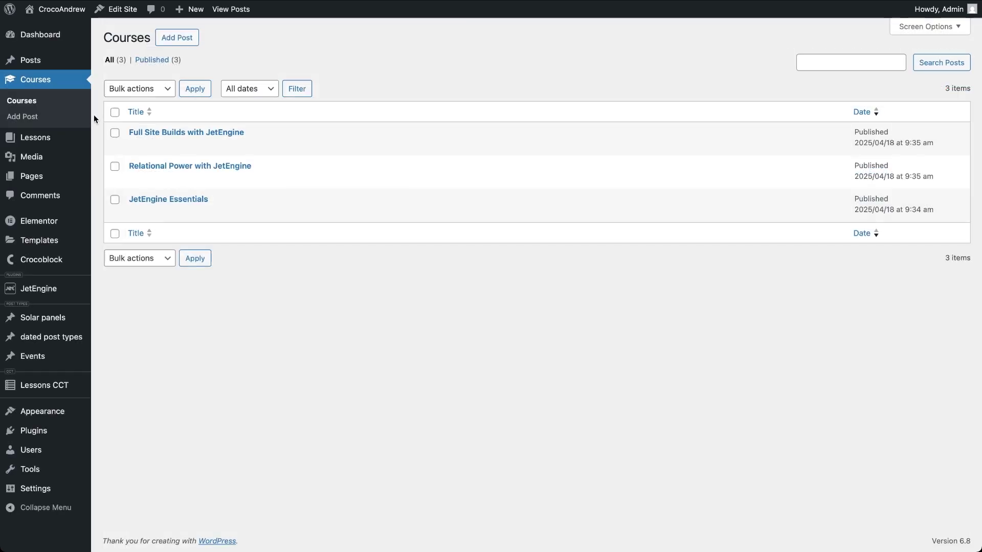
- From the Full Site Builds with JetEngine course, open the Single Posts template for editing
mouse_move(132, 135)
click(136, 146)
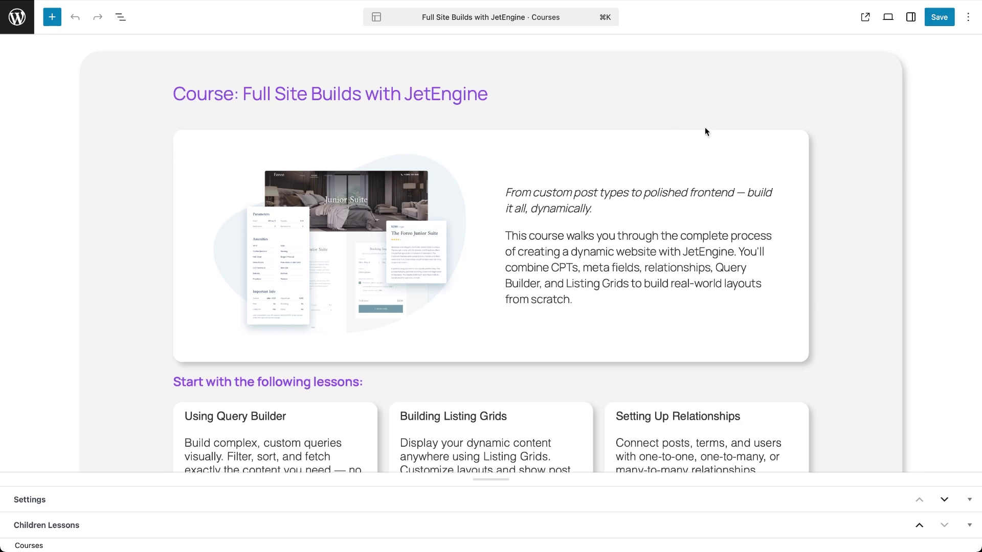
click(910, 18)
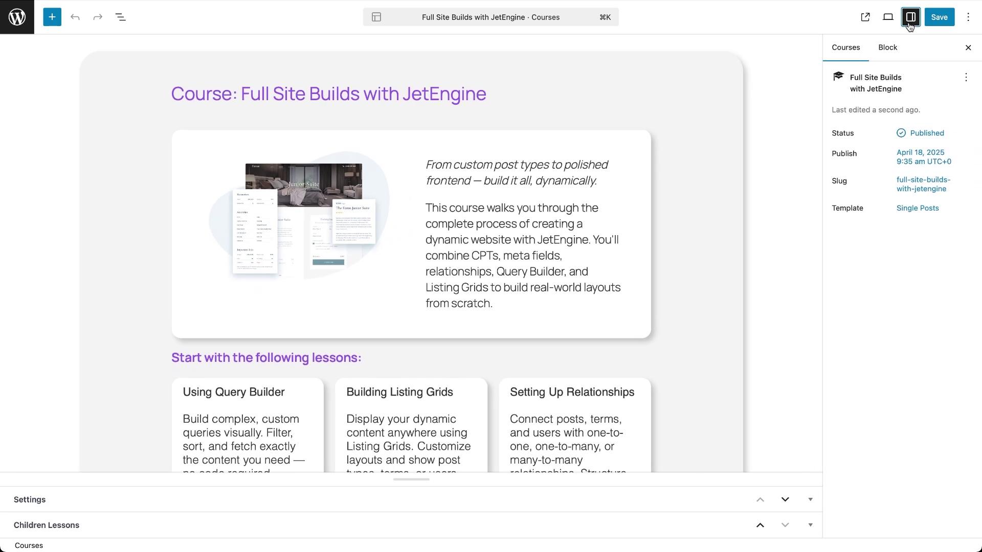
click(904, 209)
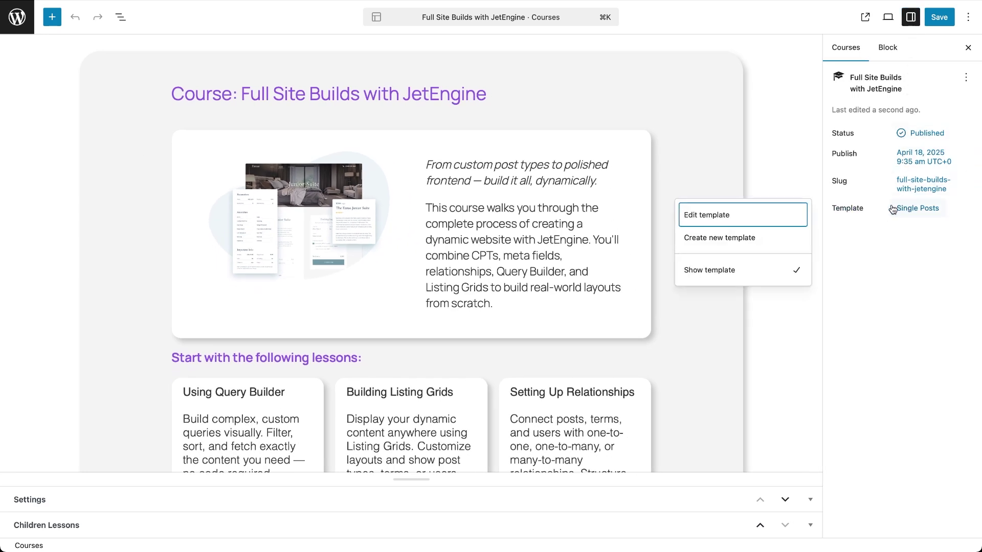
click(780, 215)
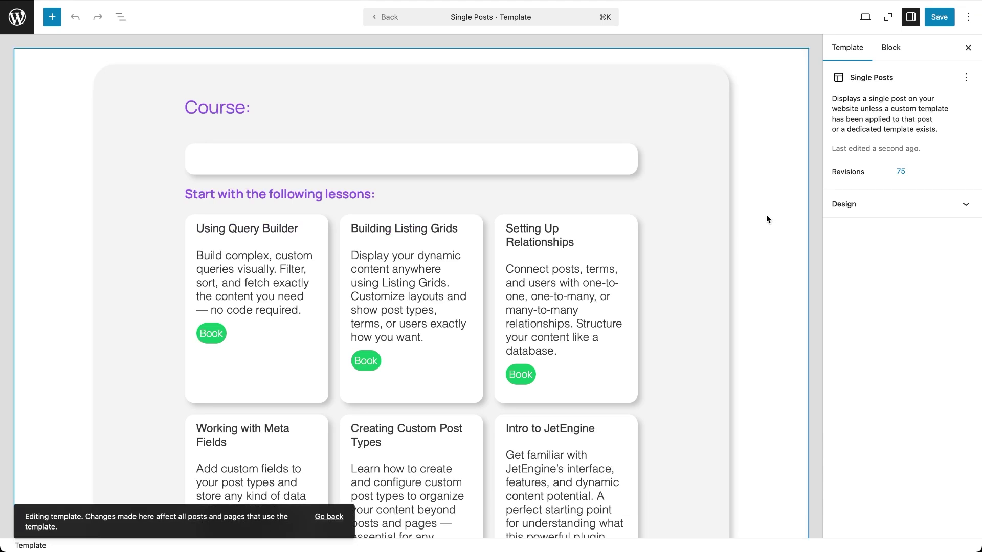
- Enable Use Custom Query on the lessons listing grid with 'courses relation query', and save the template
click(588, 297)
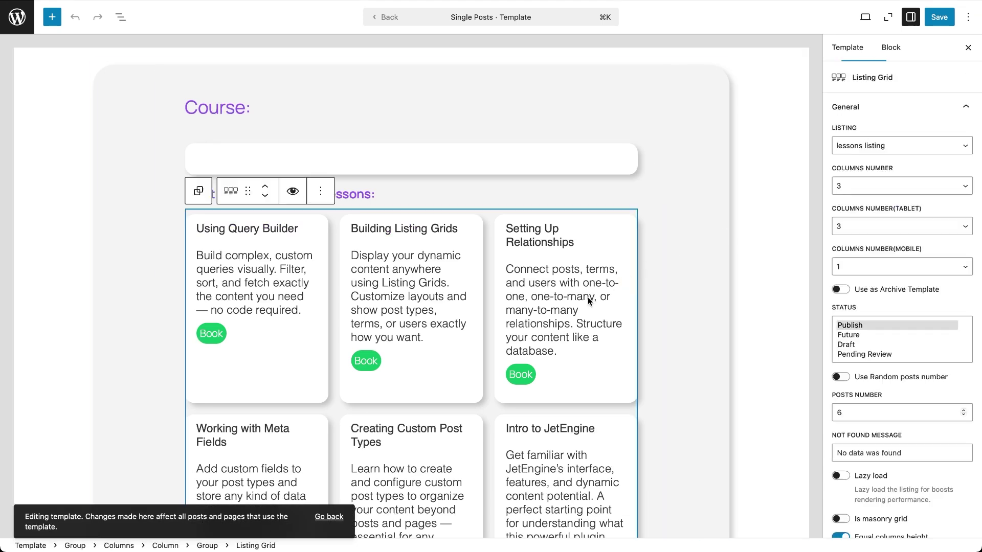
scroll(861, 378, down, 8)
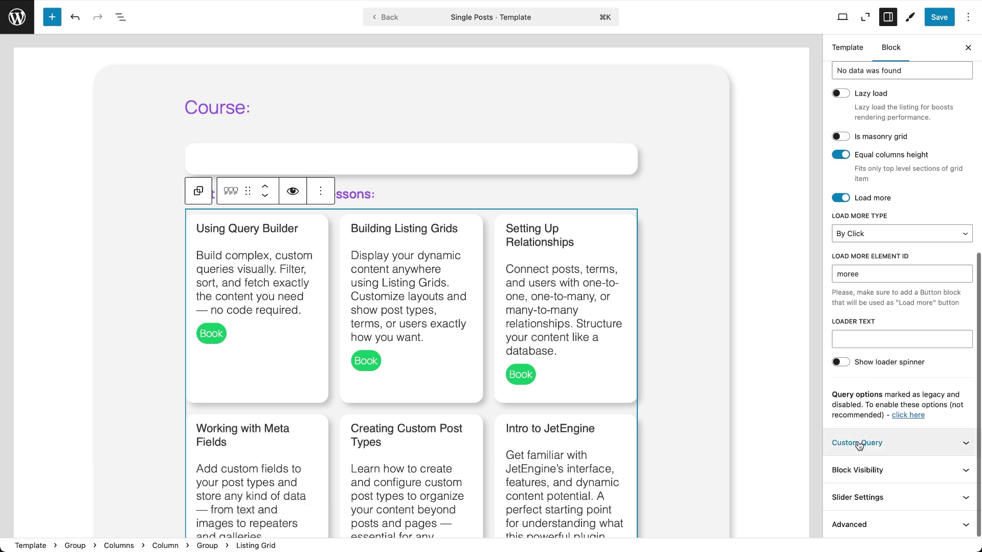
click(857, 443)
click(846, 465)
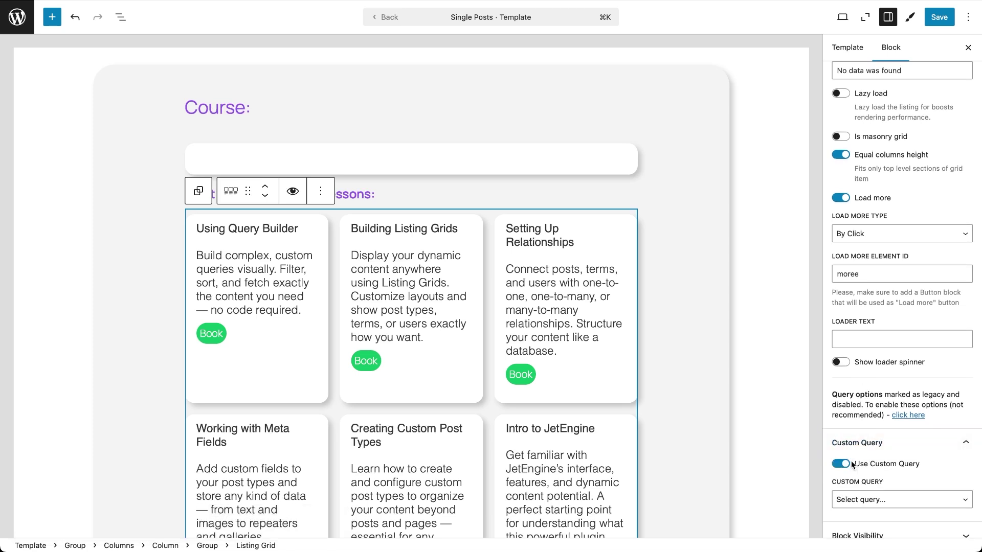
click(873, 499)
click(872, 509)
click(946, 20)
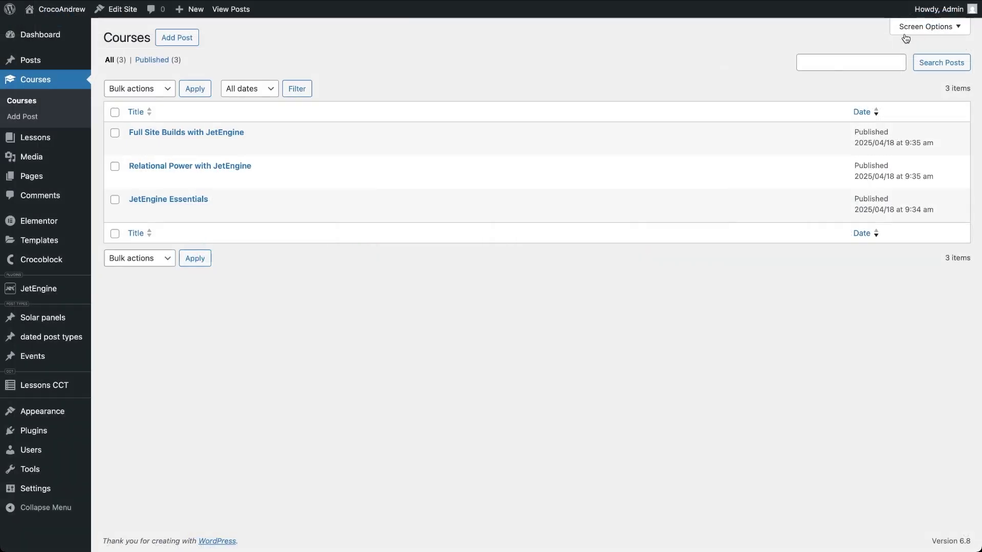
- View the Full Site Builds course on the live site and scroll to check its lesson order
click(227, 147)
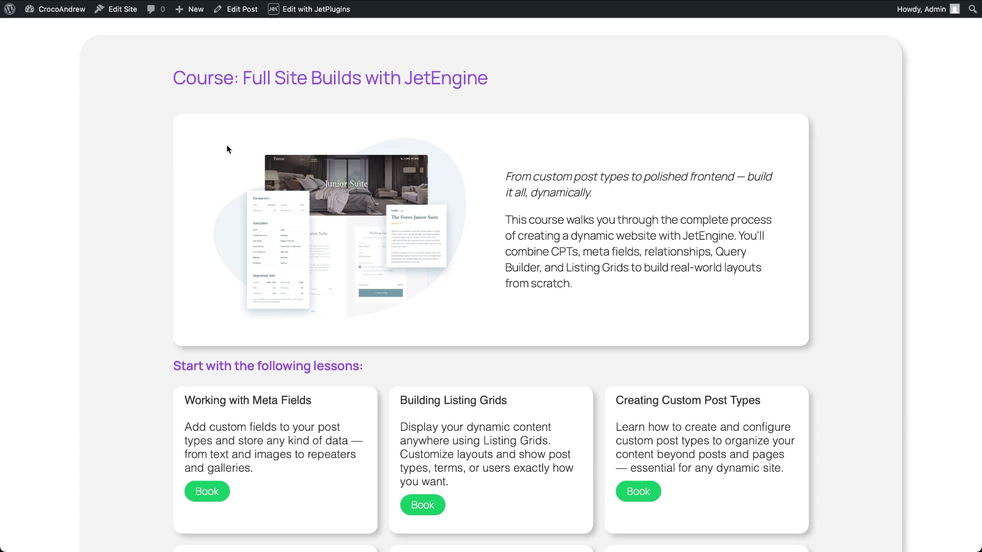
scroll(227, 146, down, 5)
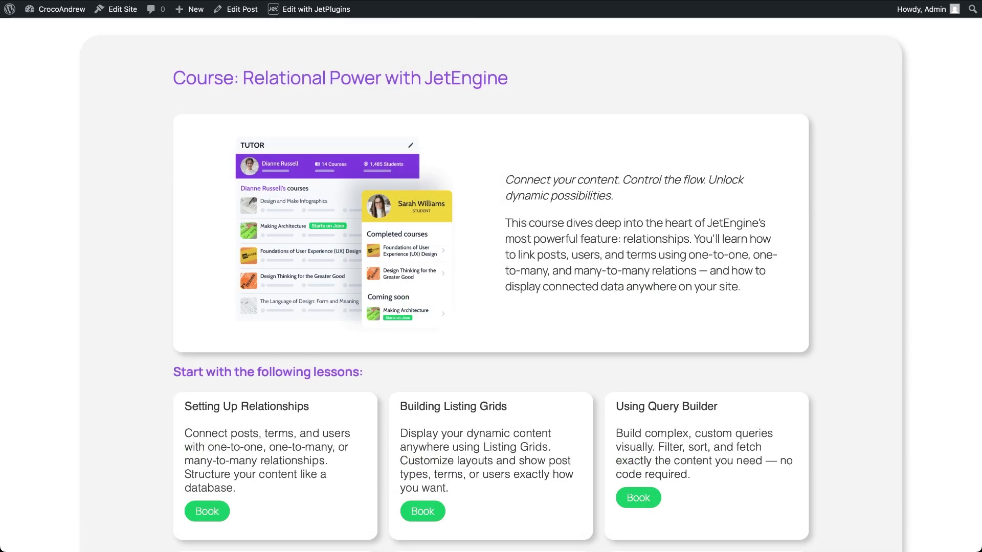
scroll(491, 286, down, 5)
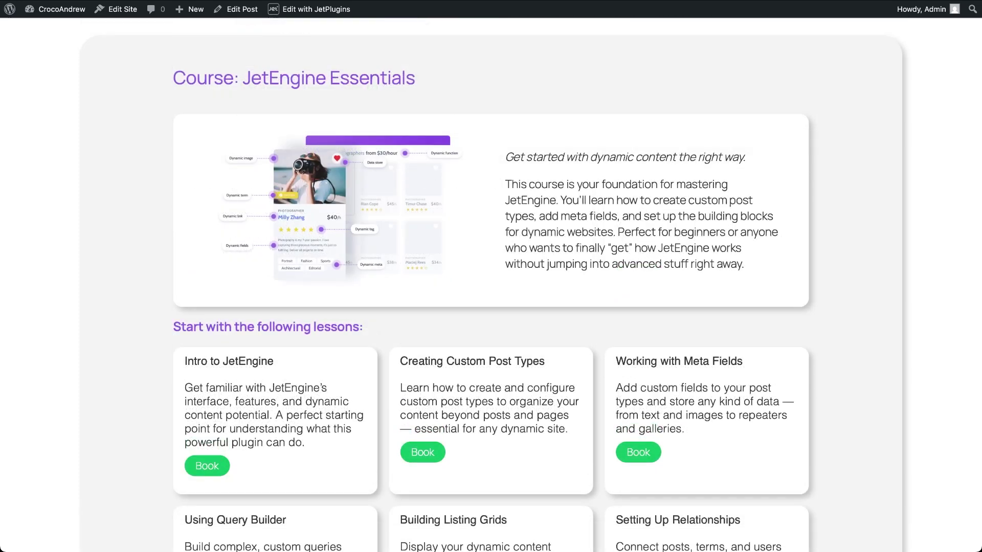
scroll(491, 287, down, 4)
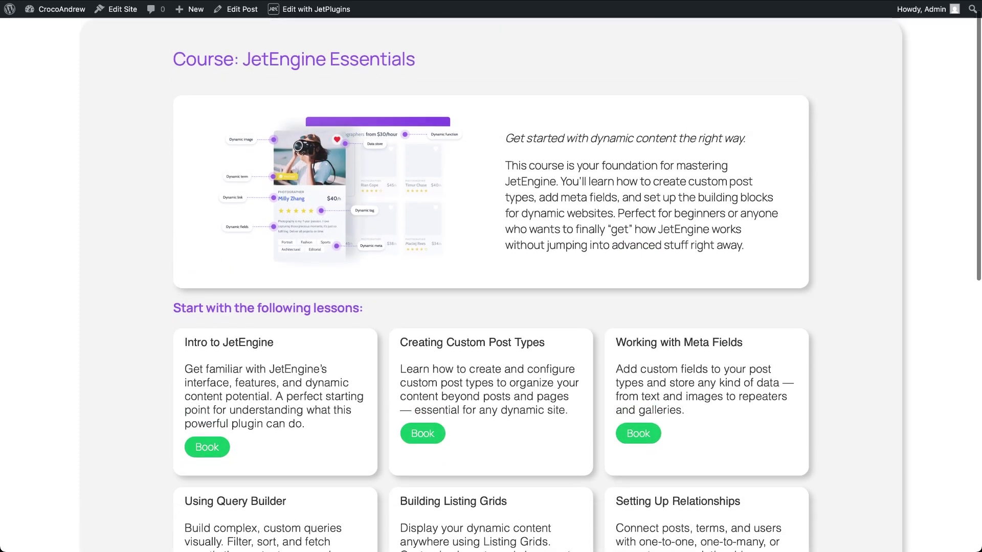